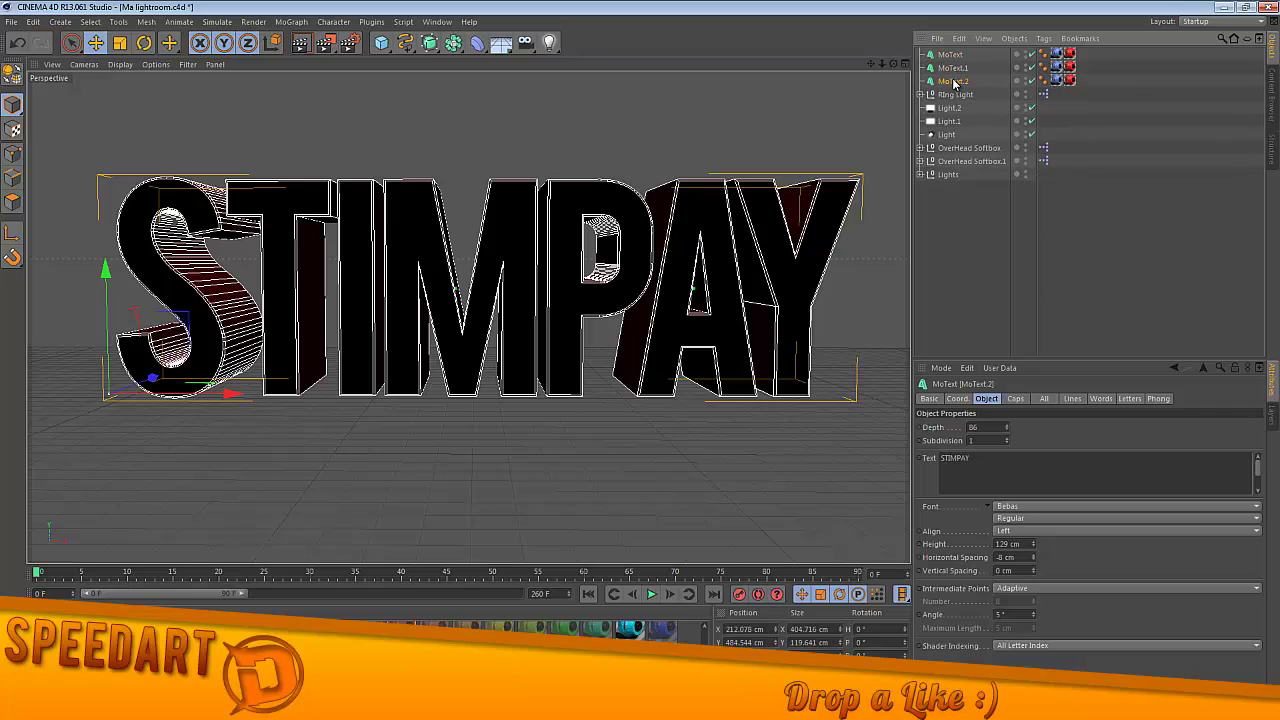
# - Fracture the first STIMPAY text object into 40 random pieces with the Thrausi plugin
pyautogui.click(334, 21)
pyautogui.moveTo(364, 133)
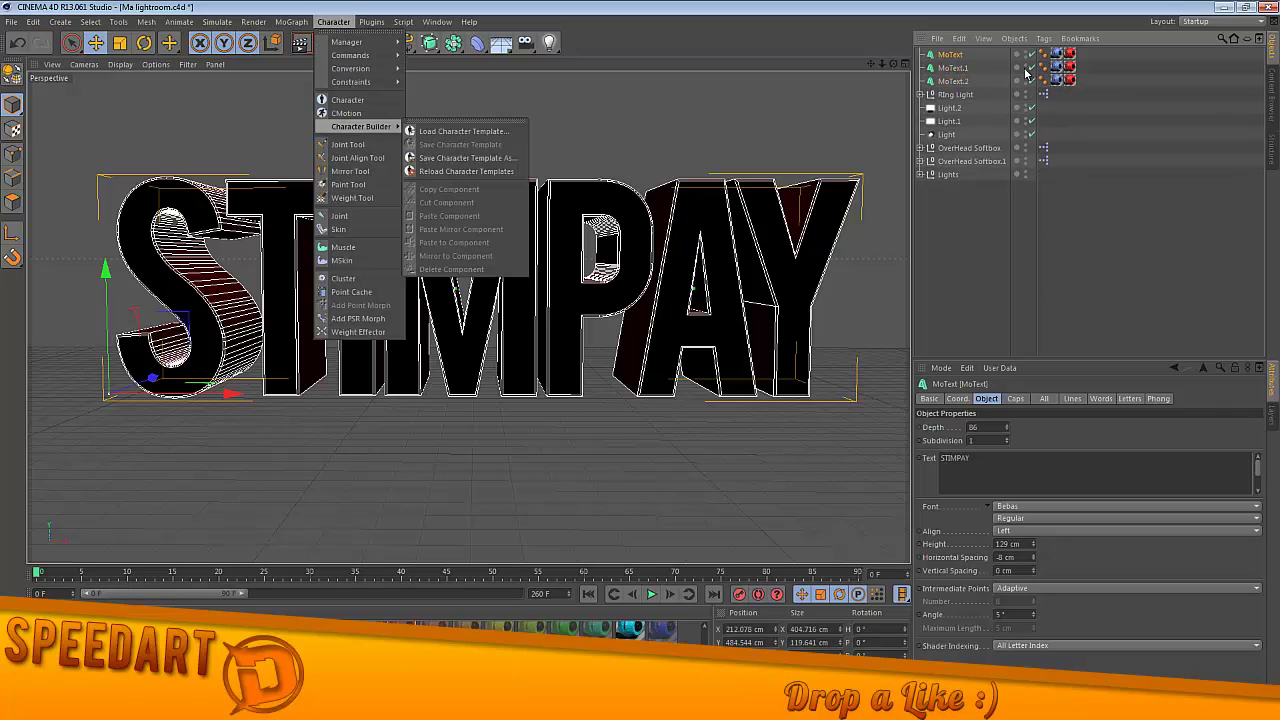
pyautogui.click(515, 41)
pyautogui.click(567, 247)
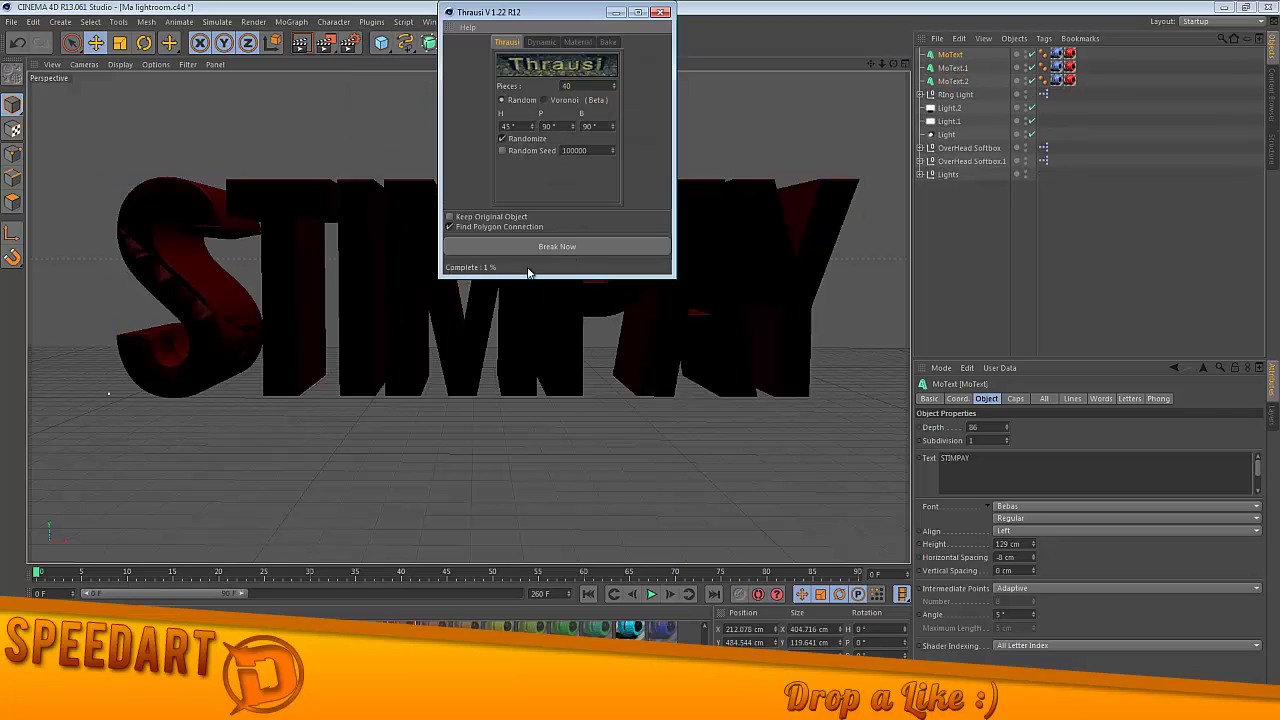
# - Add a Random effector to the seven Thrausi fracture objects and nest them under it
pyautogui.click(292, 21)
pyautogui.moveTo(320, 41)
pyautogui.click(400, 108)
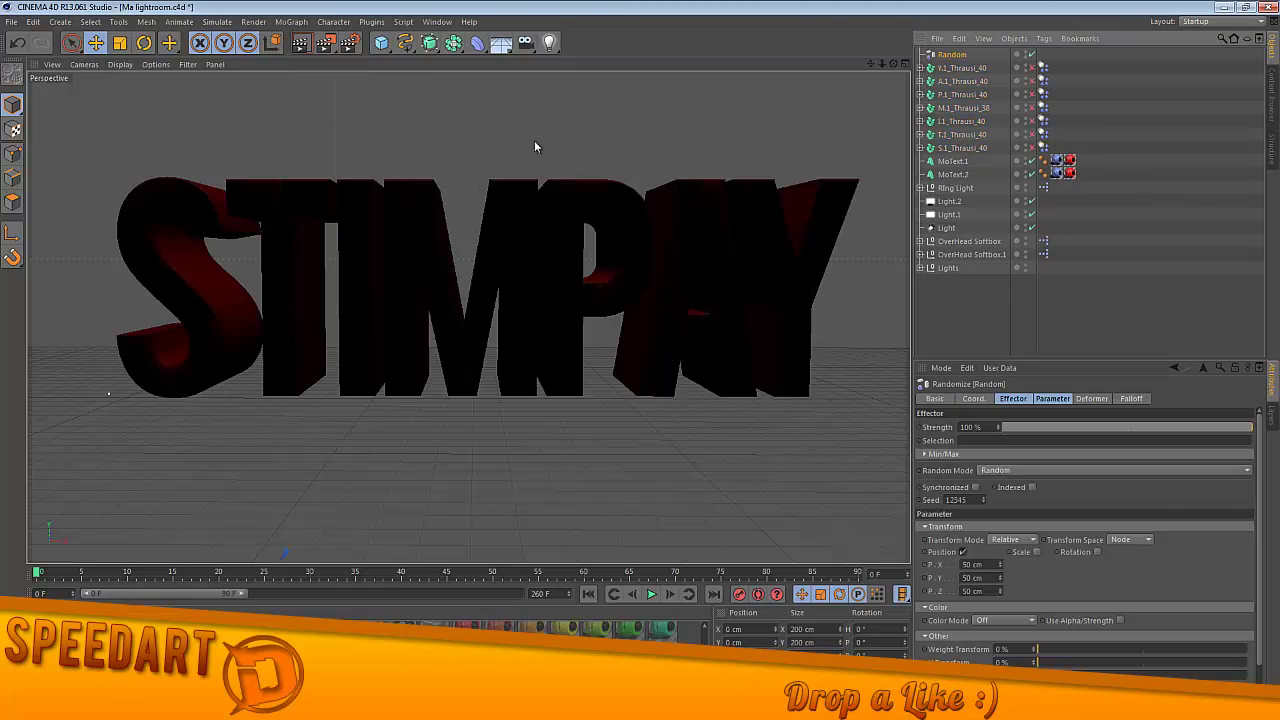
pyautogui.moveTo(965, 76); pyautogui.dragTo(960, 57)
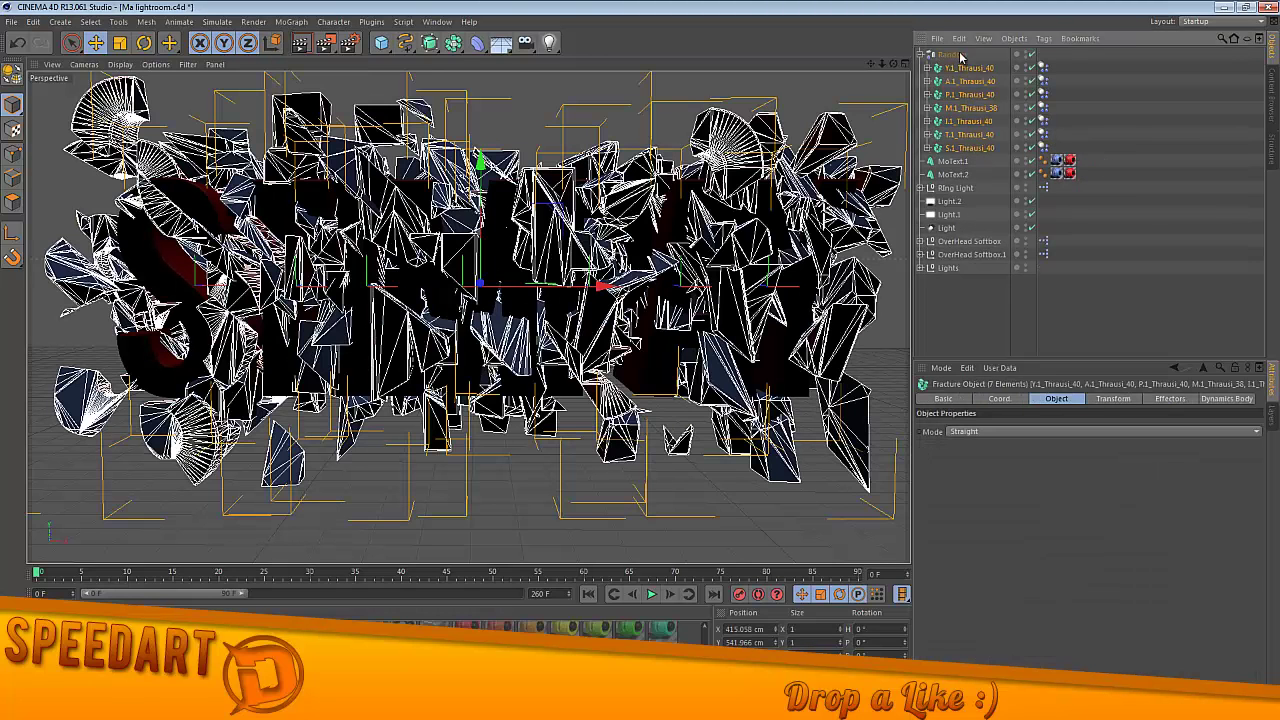
# - Hide both remaining text objects and set the render's save file to "dreeee" in the Graphic's Art folder
pyautogui.moveTo(1026, 162); pyautogui.dragTo(1026, 178)
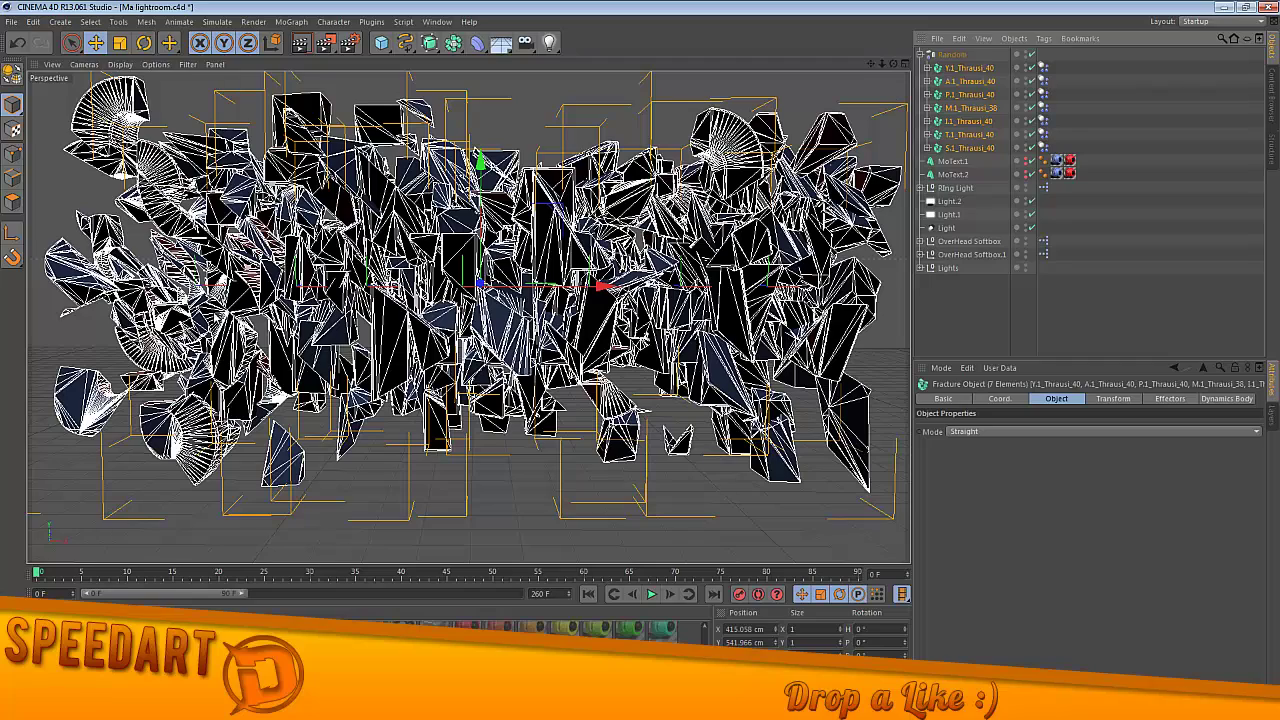
pyautogui.hotkey('ctrl', 'b')
pyautogui.click(105, 57)
pyautogui.click(608, 82)
pyautogui.write('dreeee')
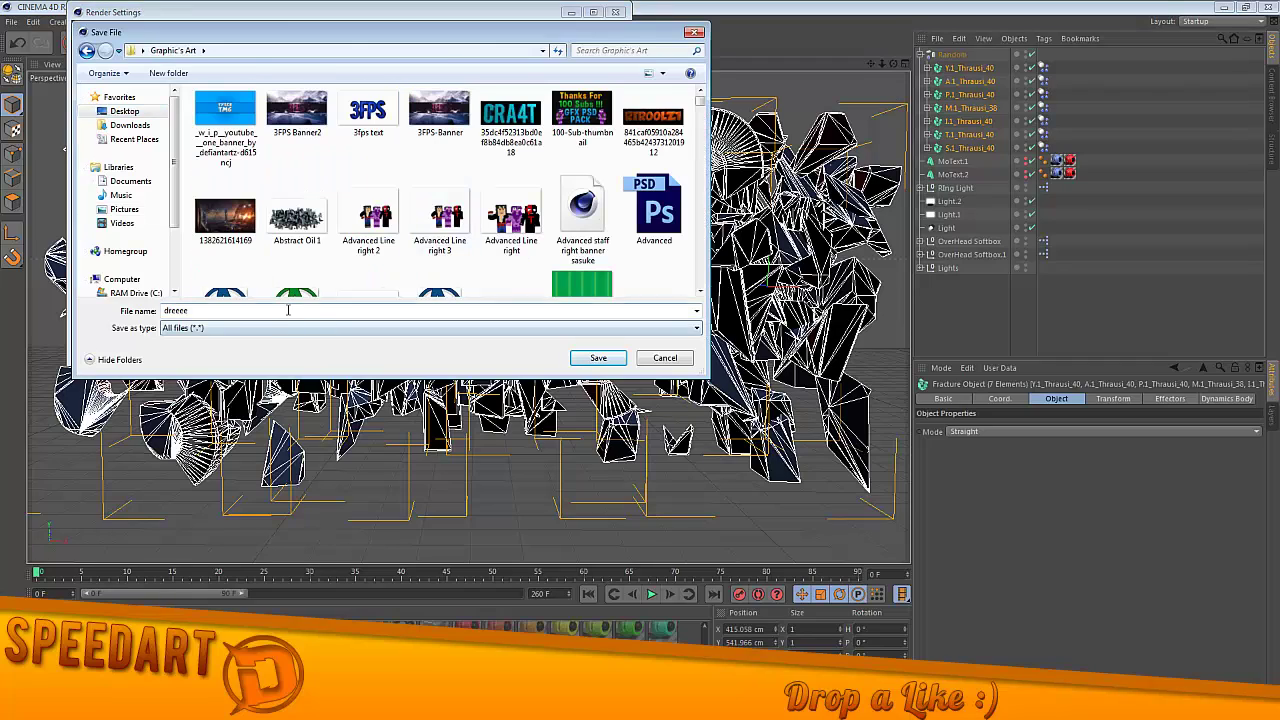
pyautogui.press('Return')
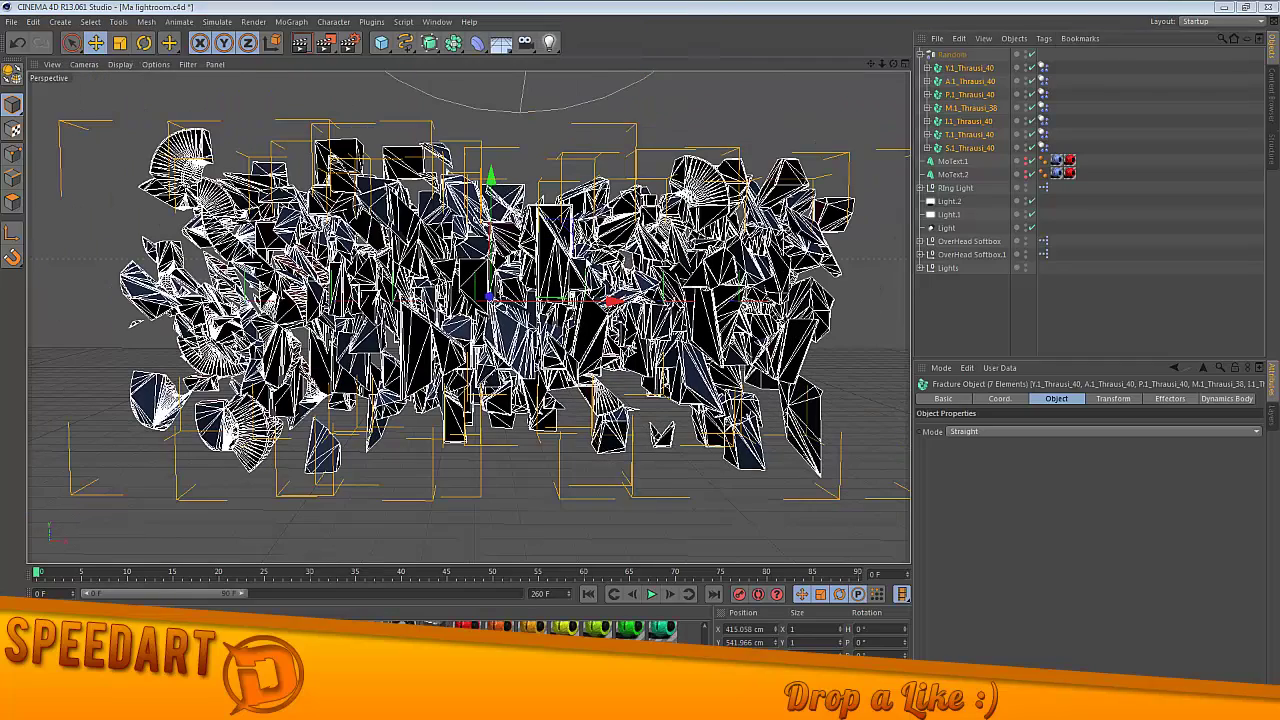
# - Show MoText.1 and MoText.2 again, scale them down together and reposition them in front of the fragments
pyautogui.click(1027, 176)
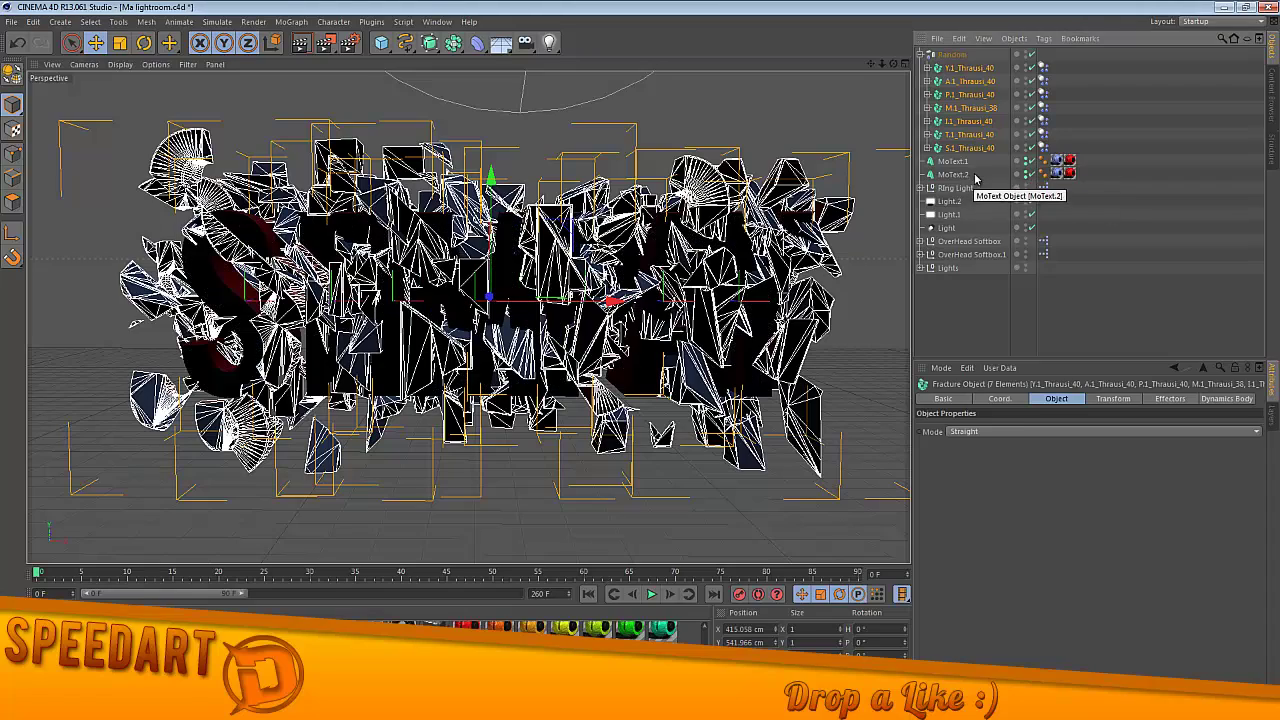
pyautogui.click(953, 161)
pyautogui.keyDown('ctrl'); pyautogui.click(976, 175); pyautogui.keyUp('ctrl')
pyautogui.press('t')
pyautogui.moveTo(230, 310); pyautogui.dragTo(203, 268)
pyautogui.press('e')
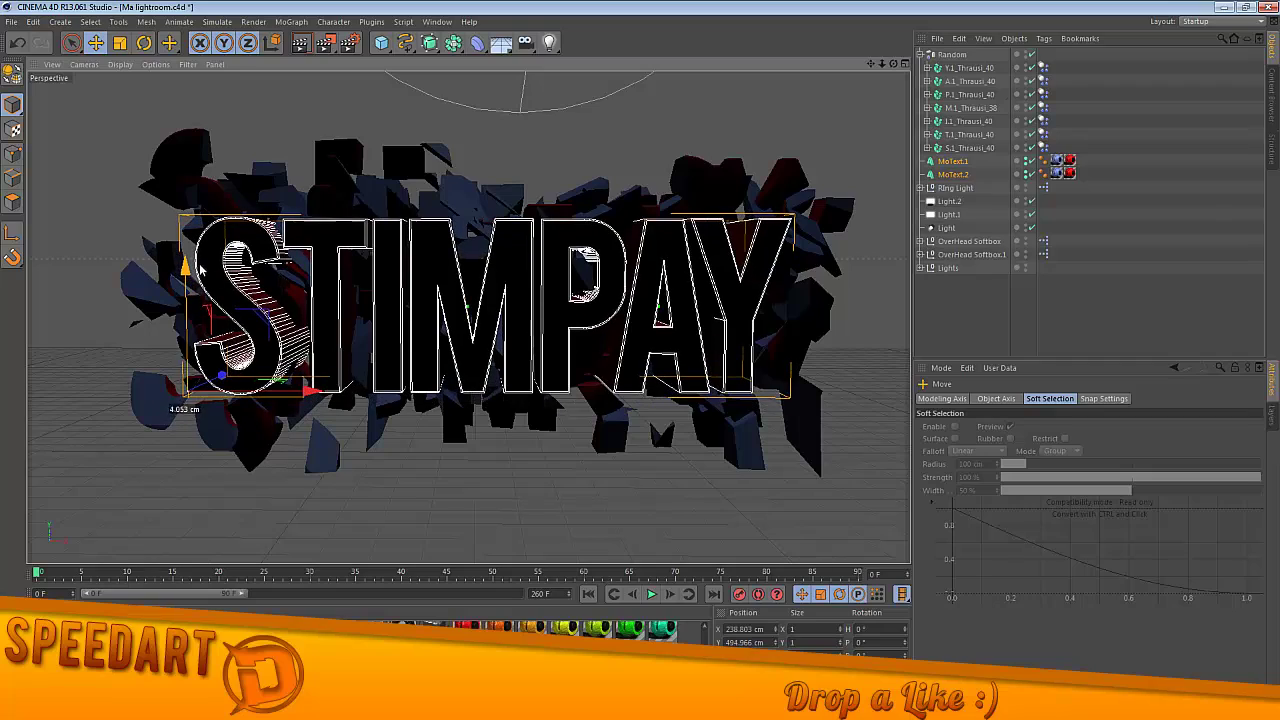
# - Try alternative fonts on both text objects, including ATROX and Battleground
pyautogui.click(991, 171)
pyautogui.click(1008, 507)
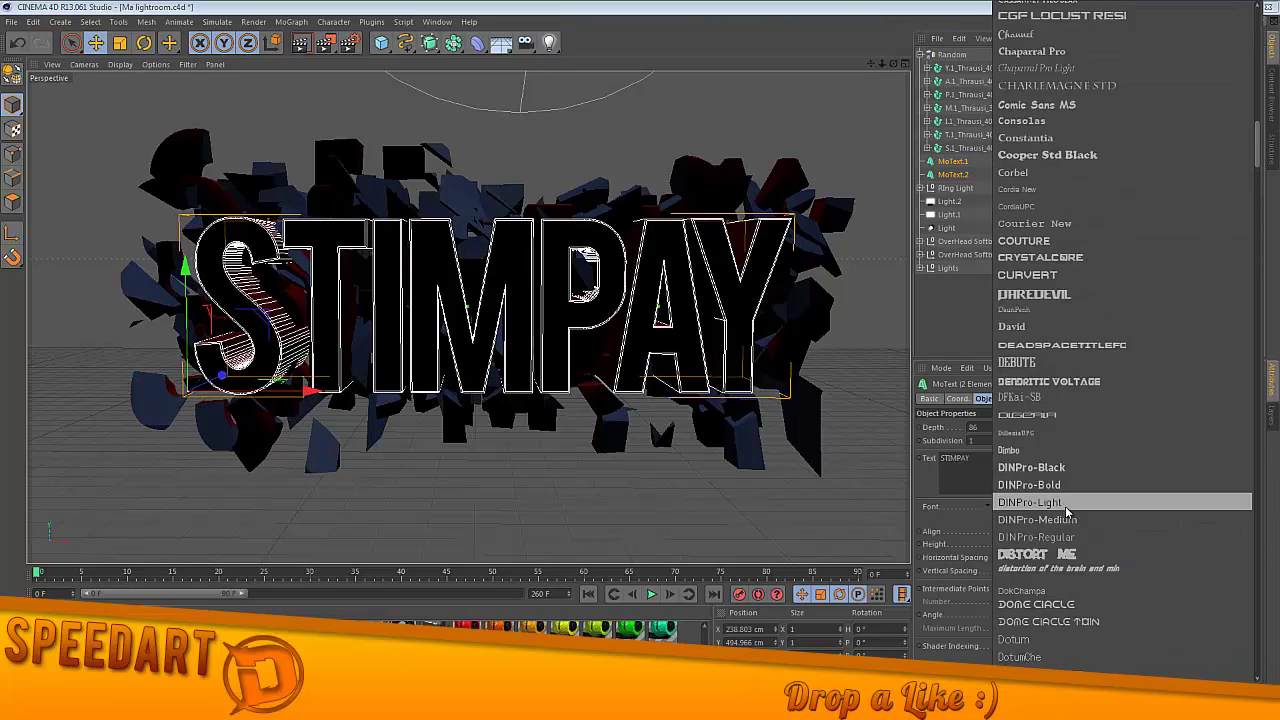
pyautogui.scroll(-15, 1100, 490)
pyautogui.scroll(-15, 1100, 487)
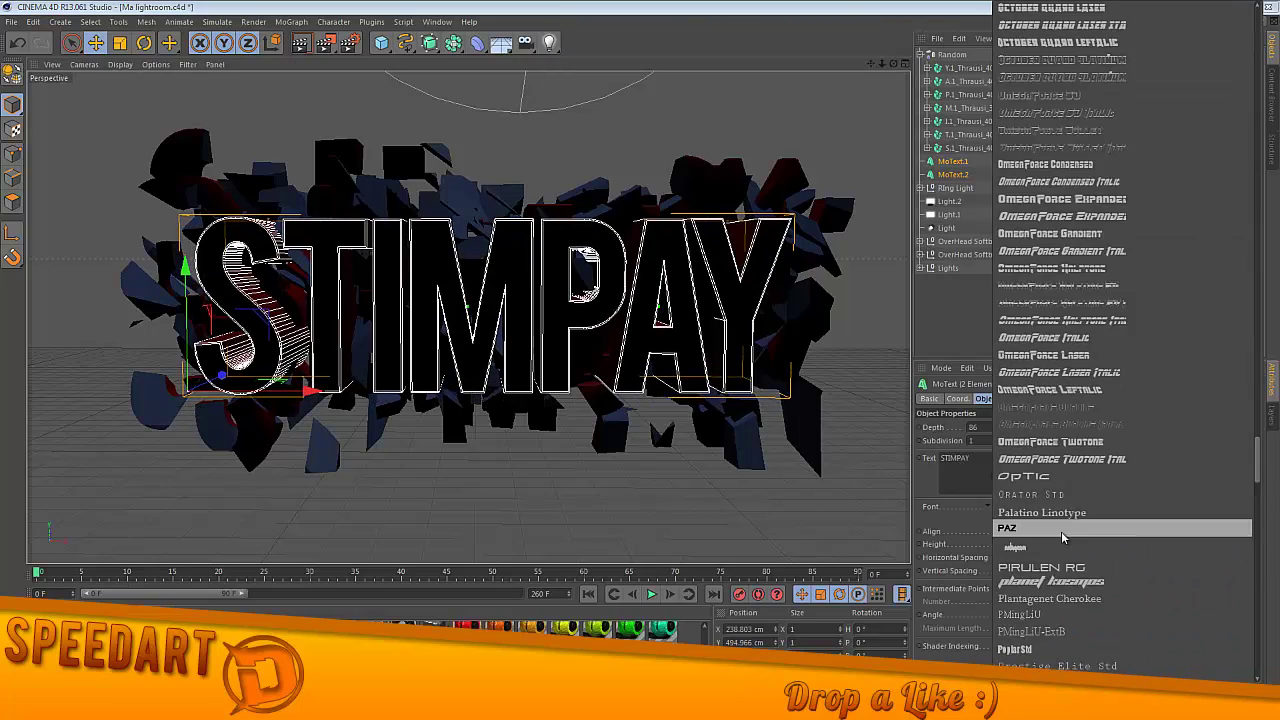
pyautogui.scroll(-15, 1075, 572)
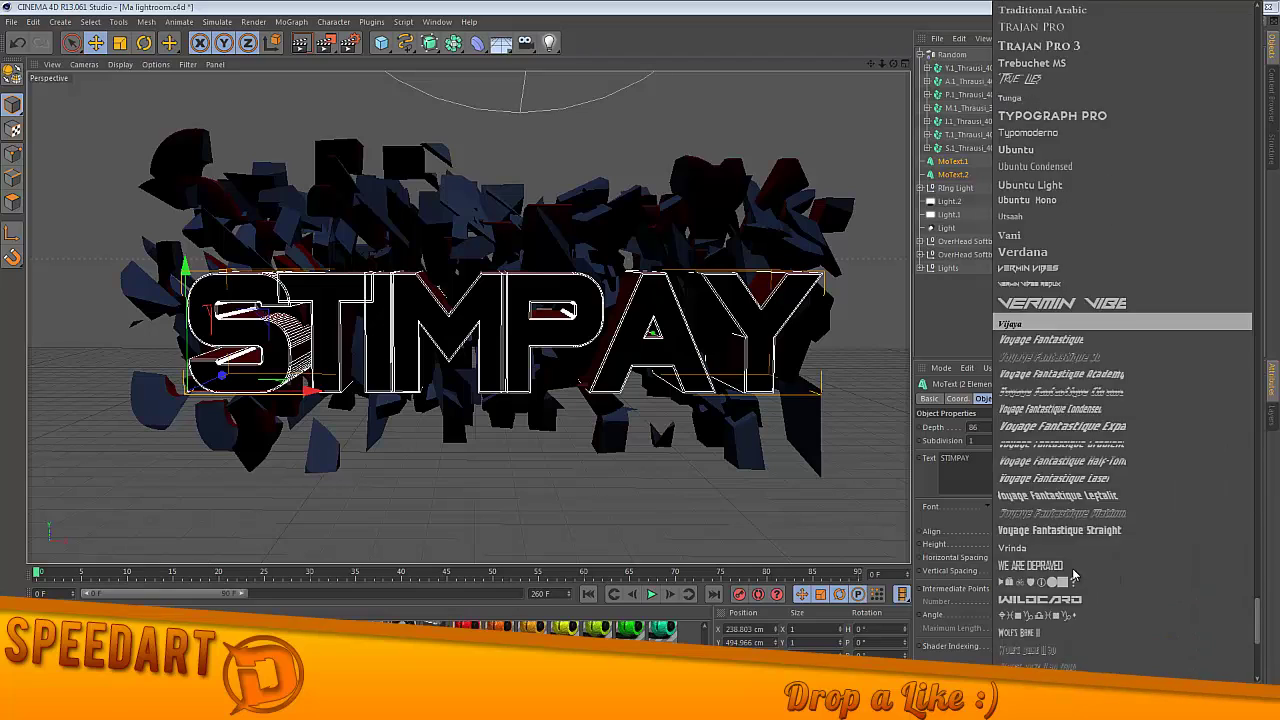
pyautogui.moveTo(1257, 577); pyautogui.dragTo(1257, 40)
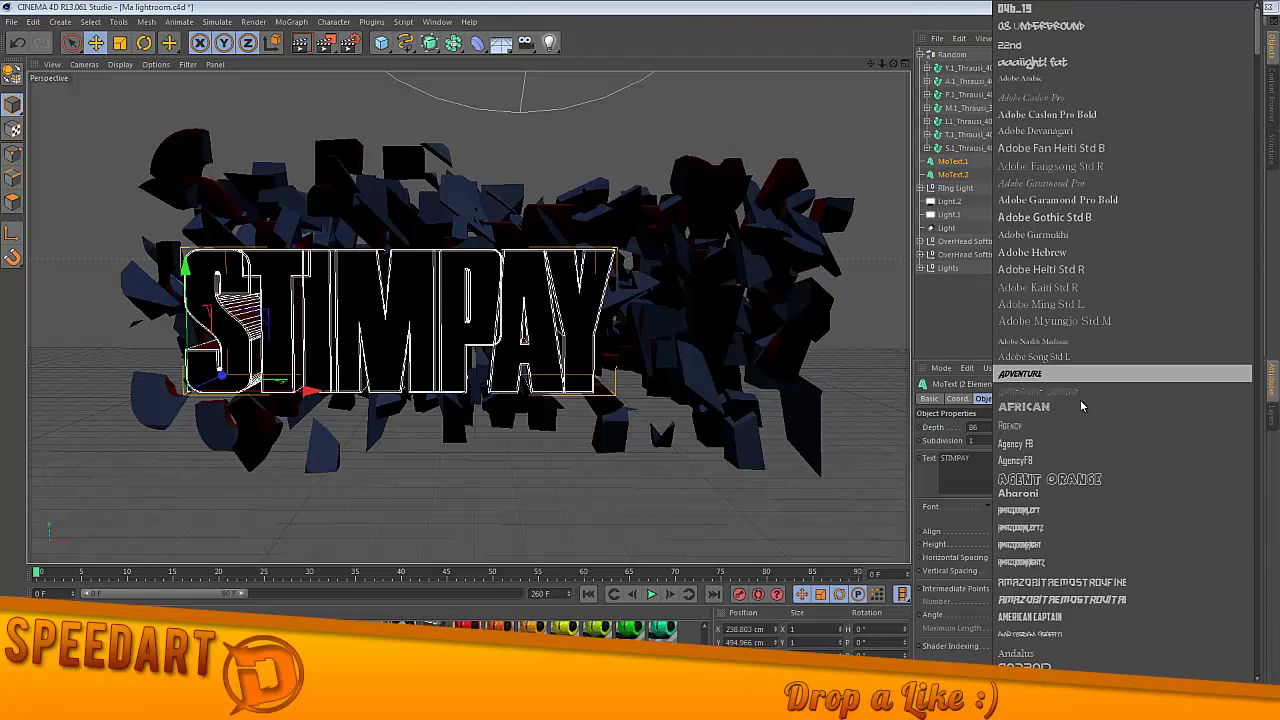
pyautogui.click(1020, 444)
pyautogui.click(1030, 507)
pyautogui.click(1005, 590)
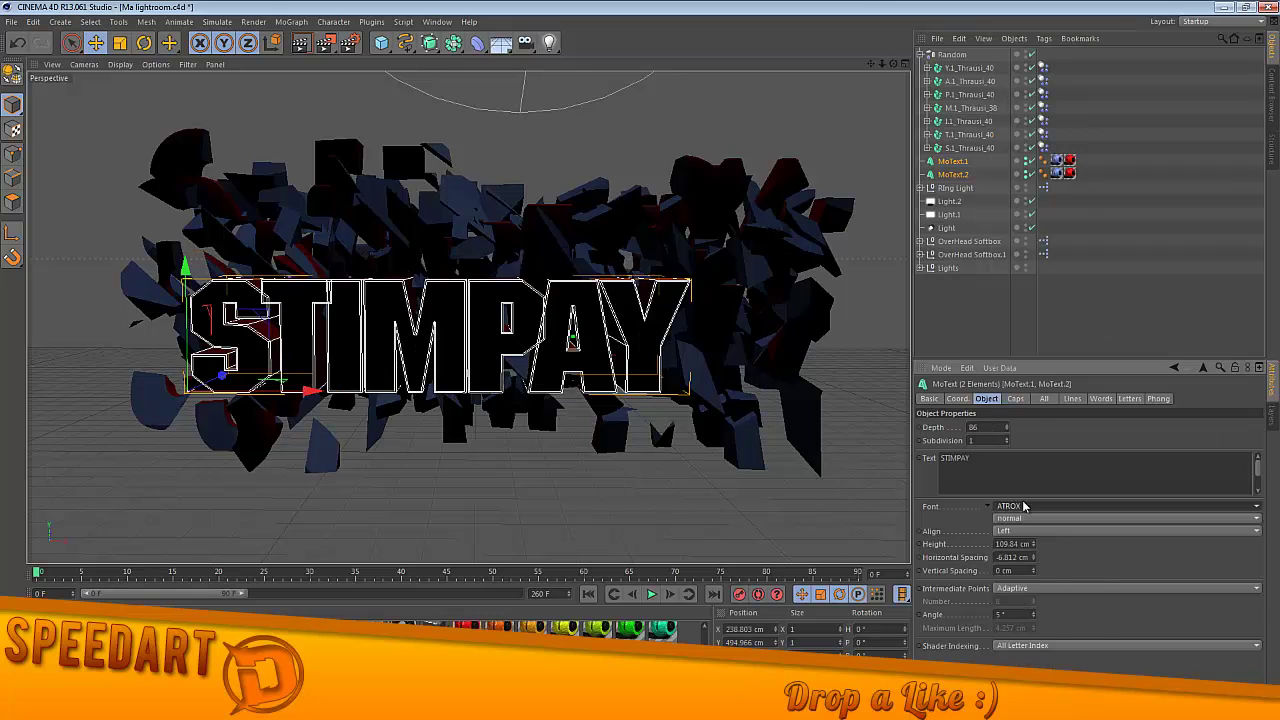
pyautogui.click(1026, 507)
pyautogui.click(1026, 510)
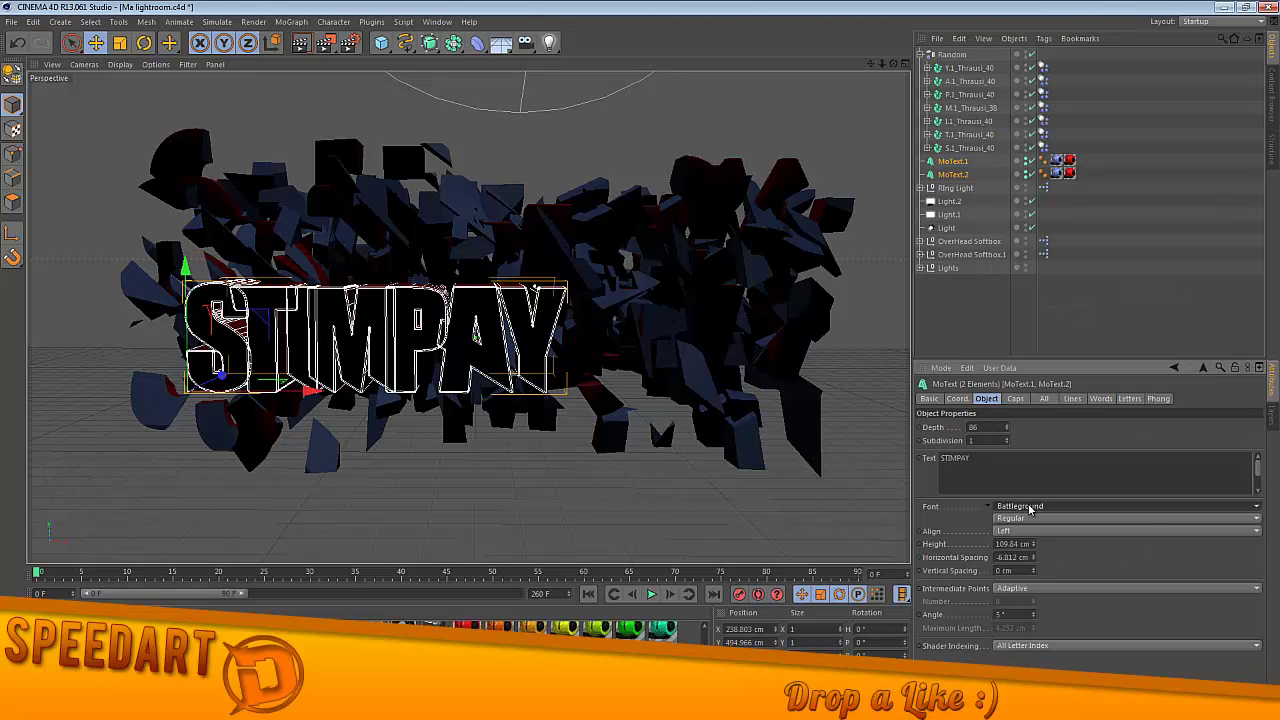
# - Scale both text objects down further and centre them in front of the fragment cloud
pyautogui.press('t')
pyautogui.moveTo(208, 282); pyautogui.dragTo(223, 263)
pyautogui.press('e')
pyautogui.moveTo(340, 380); pyautogui.dragTo(377, 378)
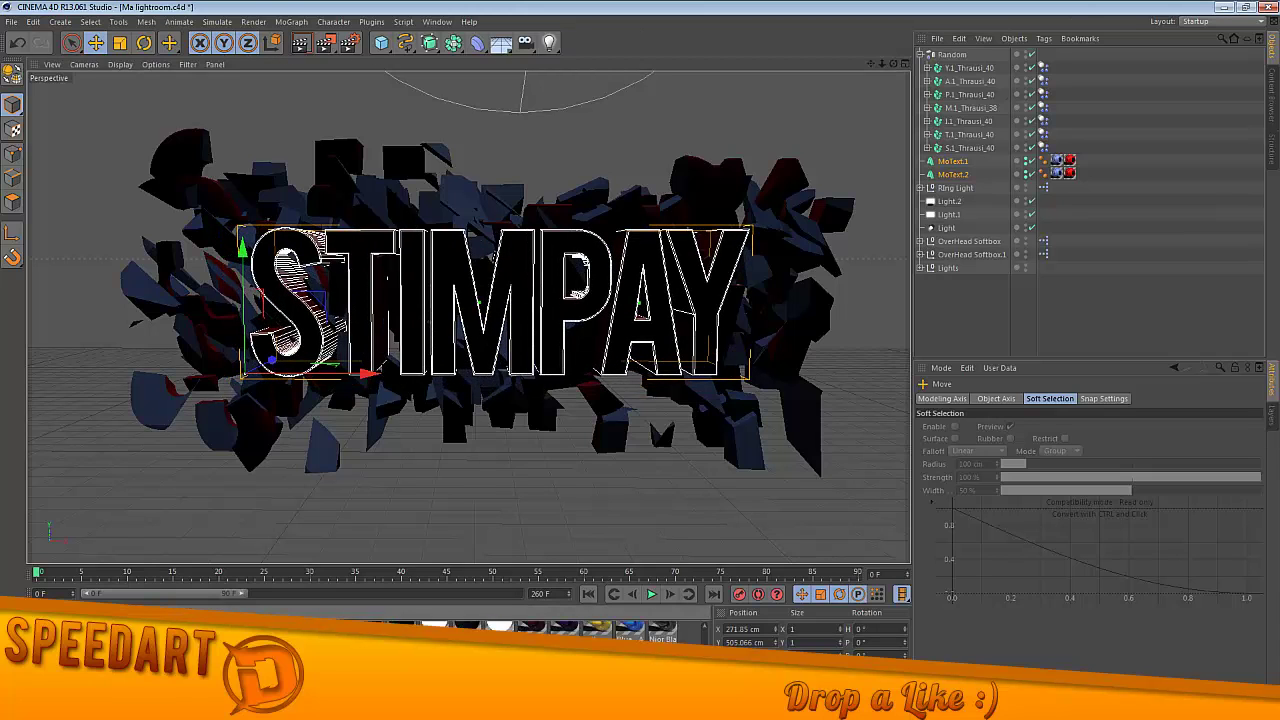
# - Set MoText.2's start and end caps to Fillet with a start radius of 2 cm
pyautogui.click(952, 174)
pyautogui.click(1015, 398)
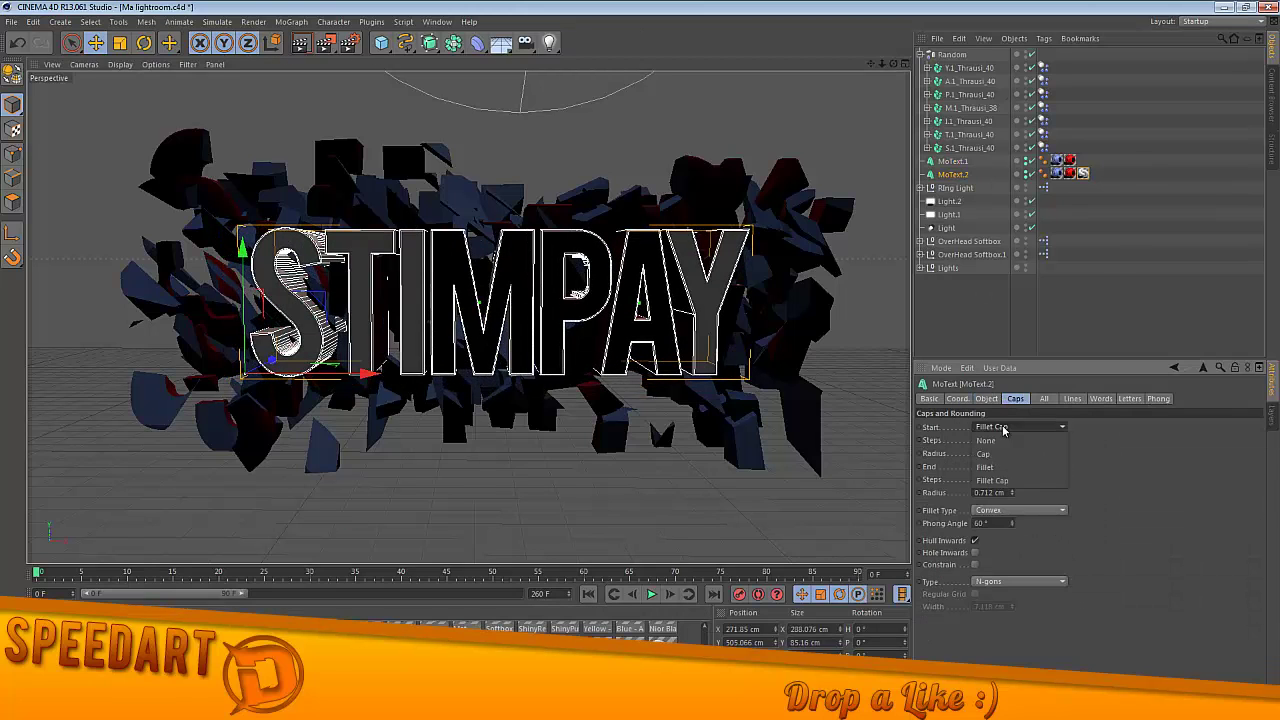
pyautogui.click(1012, 451)
pyautogui.moveTo(1012, 457); pyautogui.dragTo(1123, 465)
# - Apply the black material Mat.99 to MoText.1
pyautogui.moveTo(886, 66)
pyautogui.mouseDown()
pyautogui.moveTo(840, 70)
pyautogui.moveTo(888, 66)
pyautogui.mouseUp()
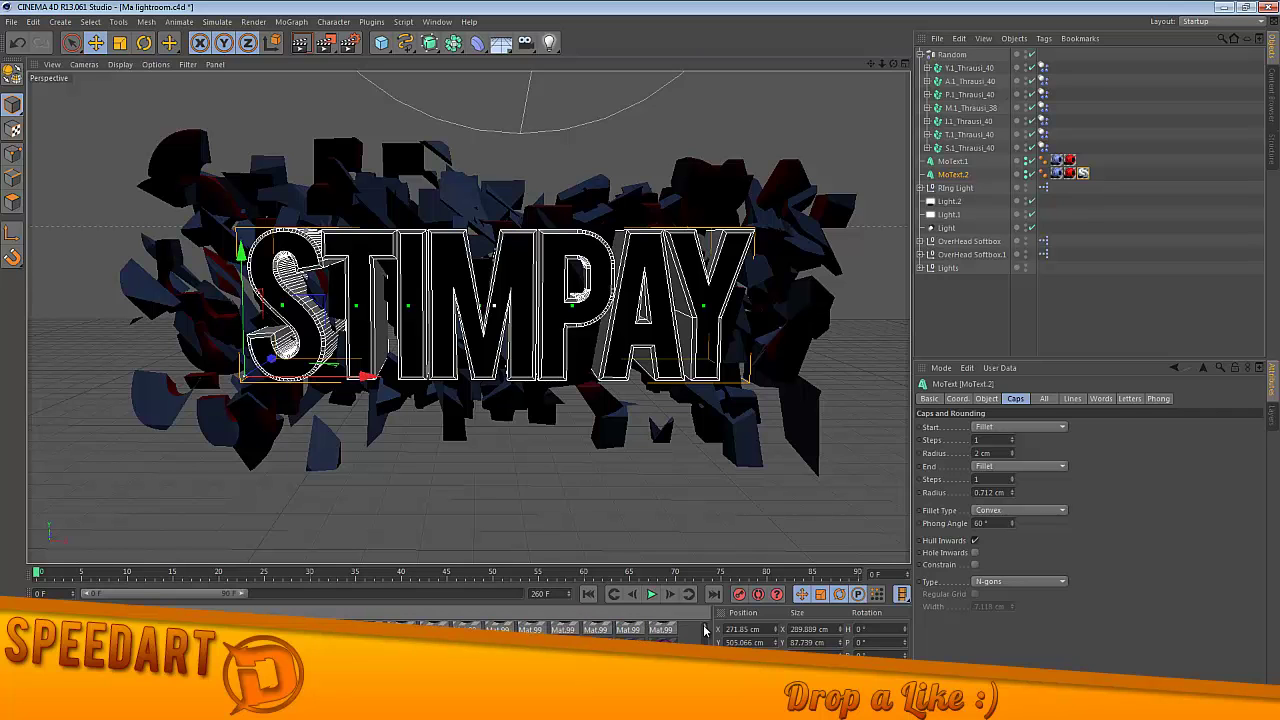
pyautogui.moveTo(662, 630); pyautogui.dragTo(958, 165)
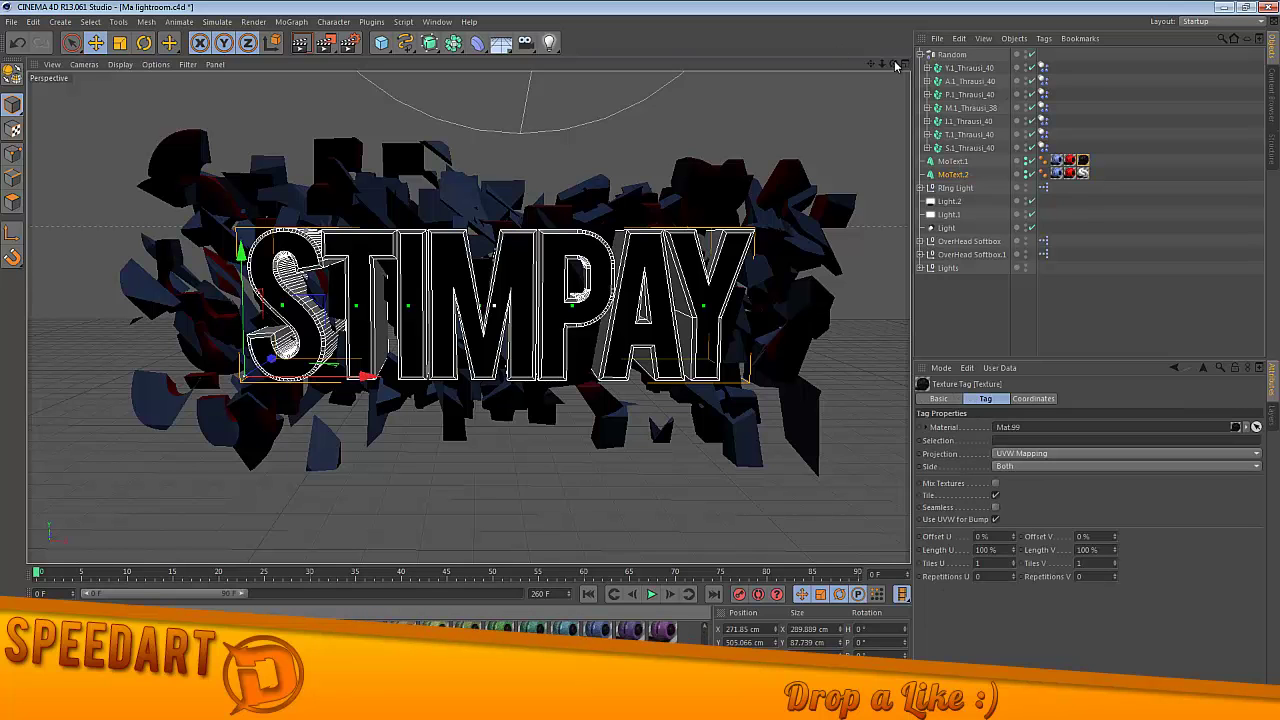
pyautogui.moveTo(897, 66); pyautogui.dragTo(880, 68)
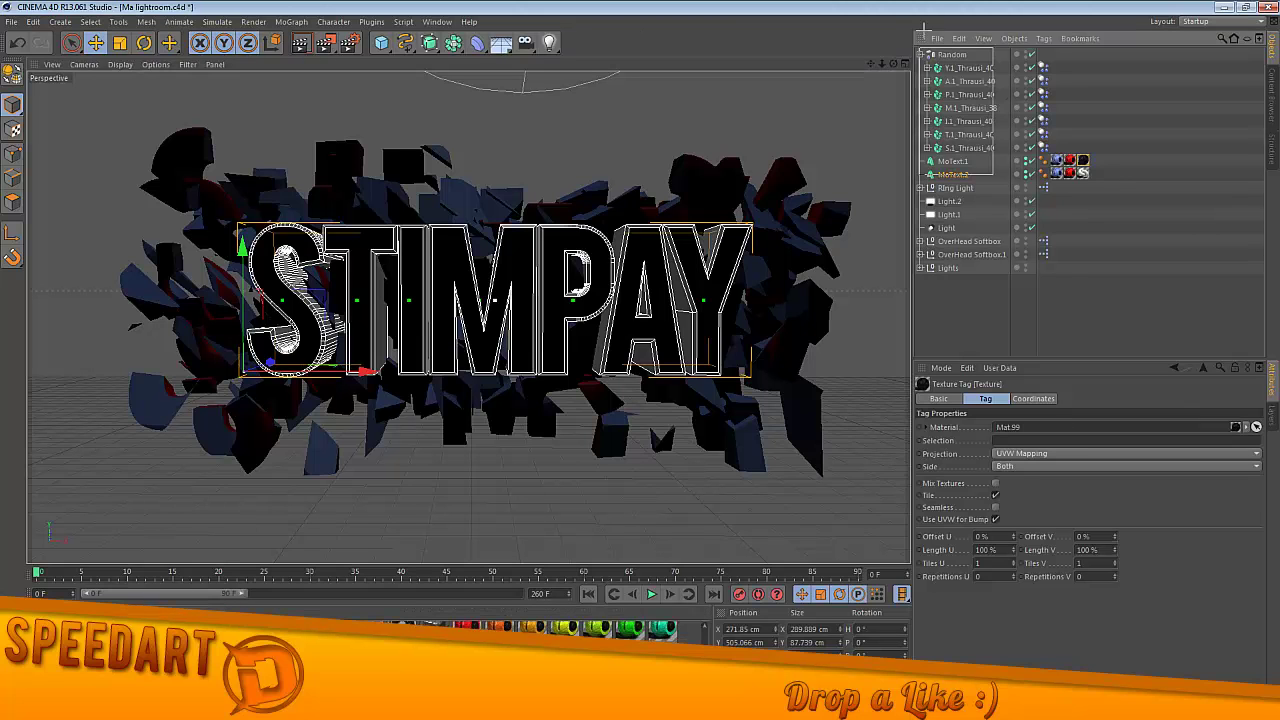
# - Add a second Random effector to MoText.1 and MoText.2 and nest both text objects under it
pyautogui.keyDown('ctrl'); pyautogui.click(953, 161); pyautogui.keyUp('ctrl')
pyautogui.click(291, 21)
pyautogui.moveTo(327, 50)
pyautogui.click(397, 144)
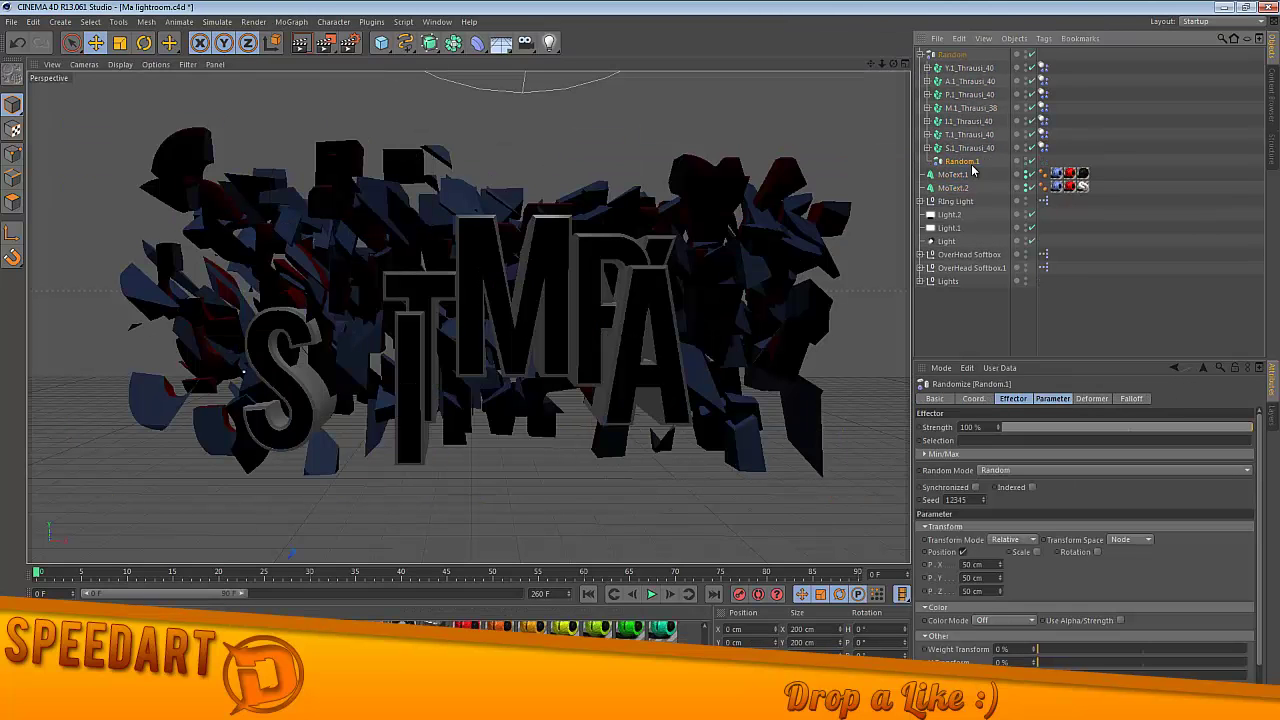
pyautogui.click(958, 175)
pyautogui.click(960, 162)
# - Set Random.1's position to X 0, Y 3, Z 0 cm and enable rotation with H 7° and P 5°
pyautogui.doubleClick(980, 565)
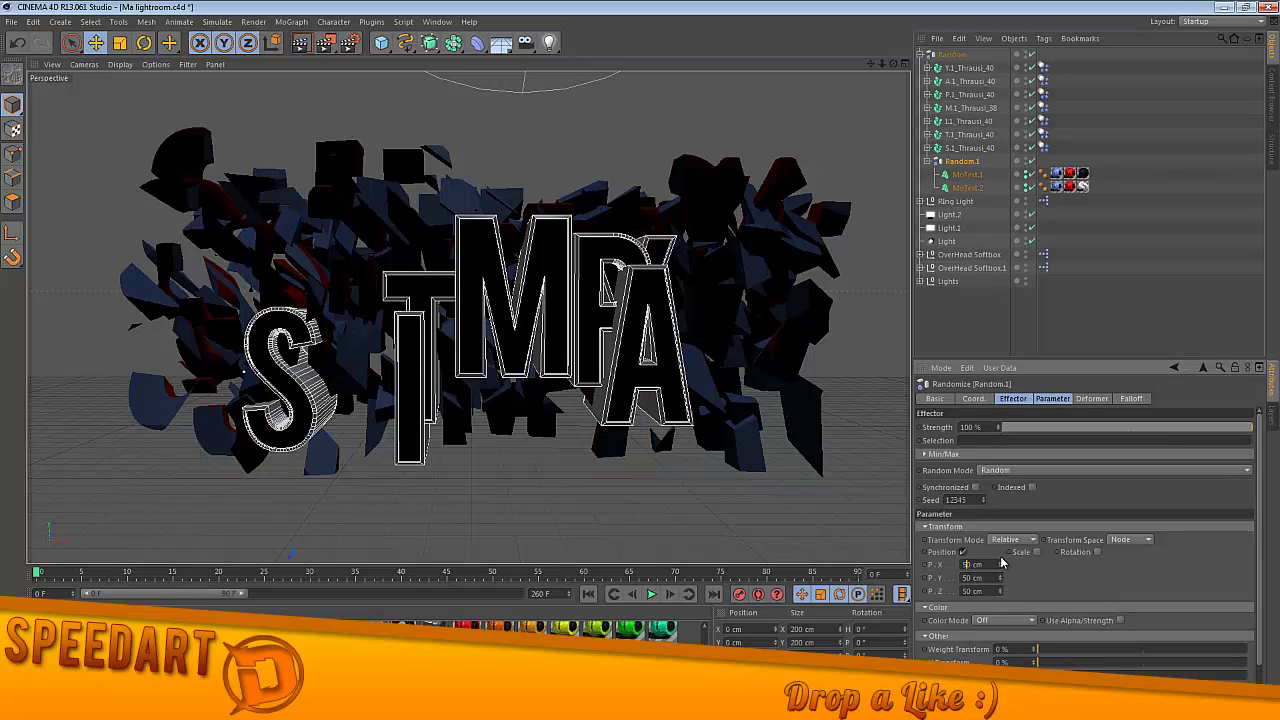
pyautogui.write('1')
pyautogui.press('Return')
pyautogui.moveTo(1000, 578); pyautogui.dragTo(1001, 588)
pyautogui.click(1098, 552)
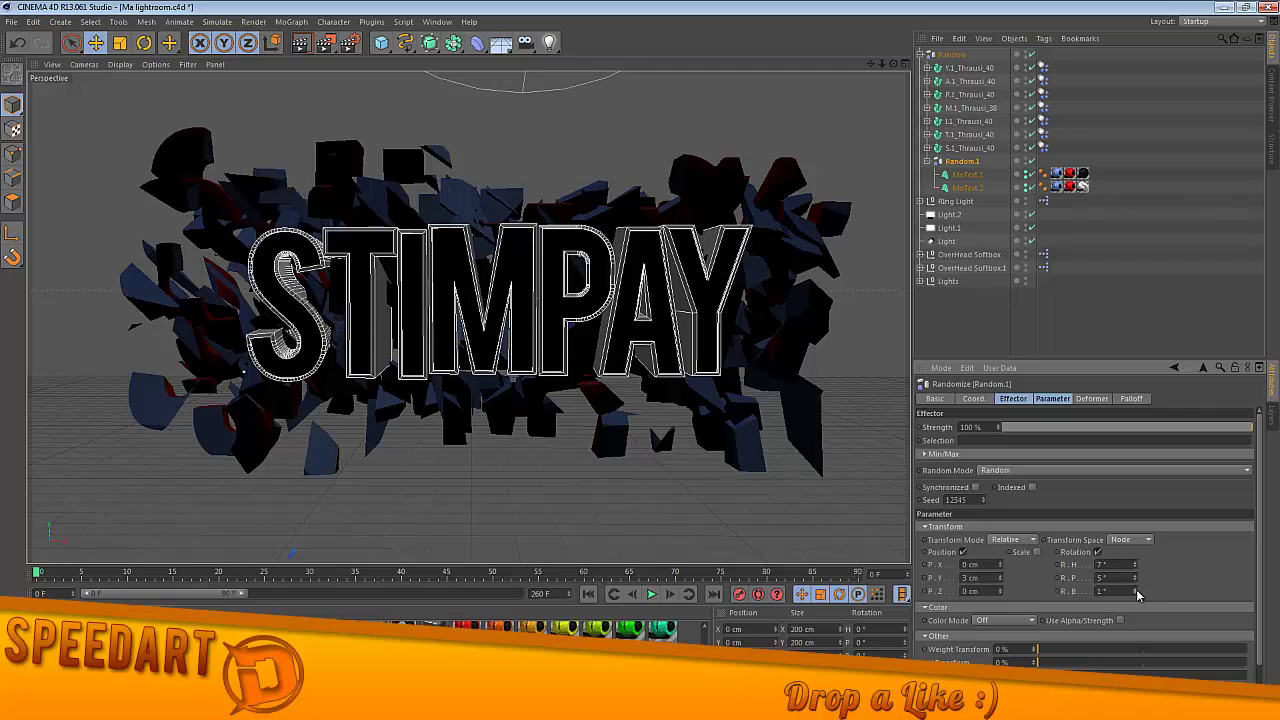
pyautogui.moveTo(1137, 595); pyautogui.dragTo(1137, 591)
# - Select the Random group with all fragments and text objects, and adjust the scene's viewing angle
pyautogui.moveTo(957, 135); pyautogui.dragTo(948, 62)
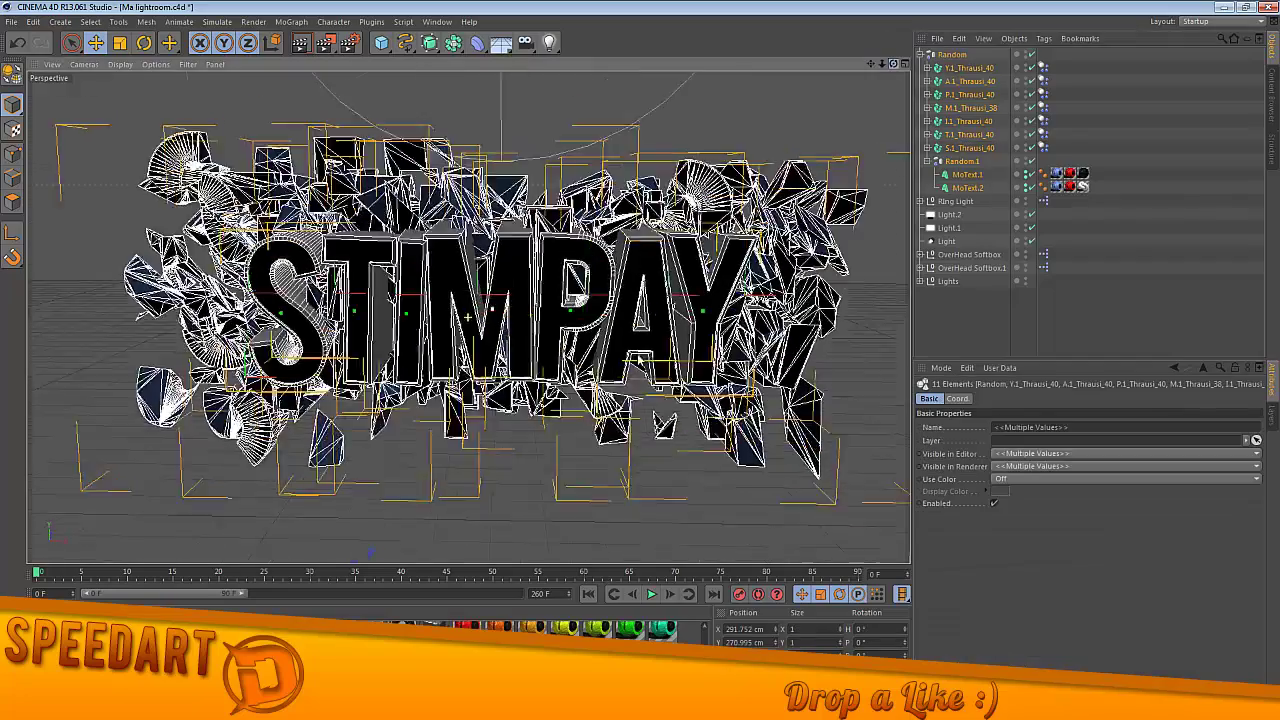
pyautogui.press('r')
pyautogui.keyDown('alt'); pyautogui.moveTo(460, 470); pyautogui.dragTo(460, 552); pyautogui.keyUp('alt')
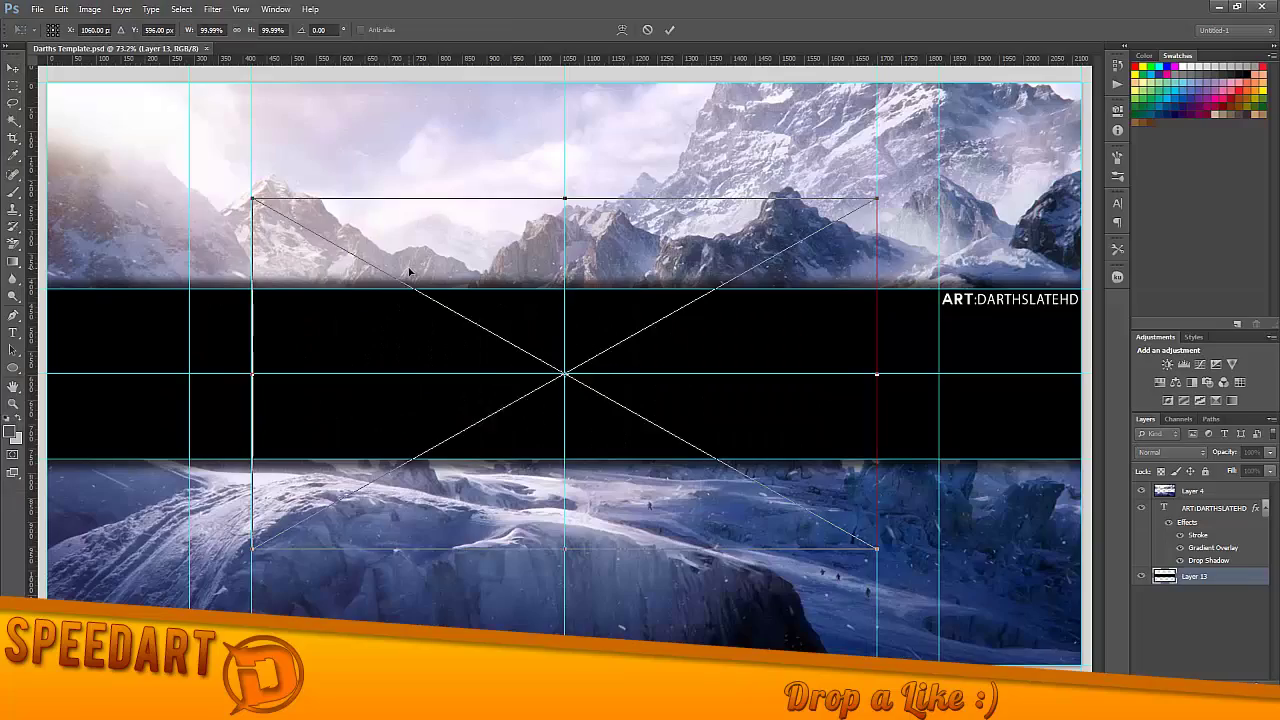
# - Position and enlarge the placed fragment render over the left part of the black banner strip, and quit Cinema 4D without saving
pyautogui.moveTo(400, 300); pyautogui.dragTo(190, 290)
pyautogui.press('Return')
pyautogui.hotkey('ctrl', 't')
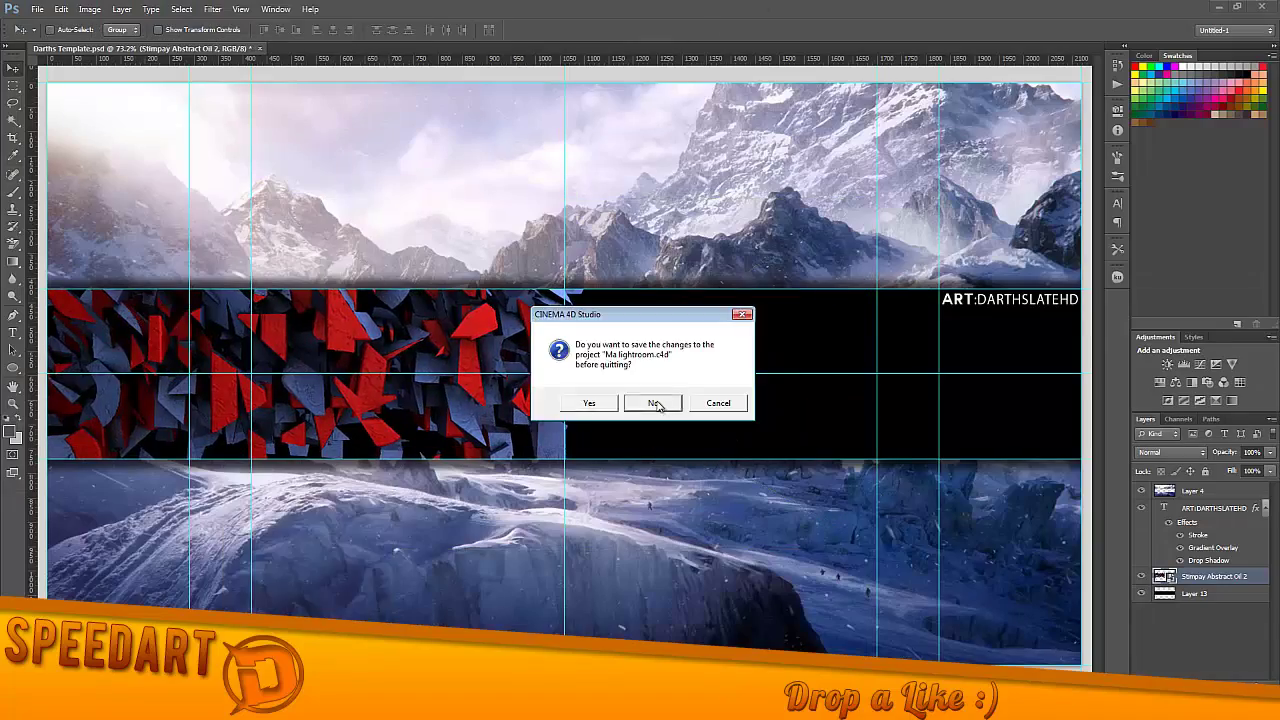
pyautogui.press('Return')
pyautogui.moveTo(565, 460); pyautogui.dragTo(652, 582)
pyautogui.click(669, 29)
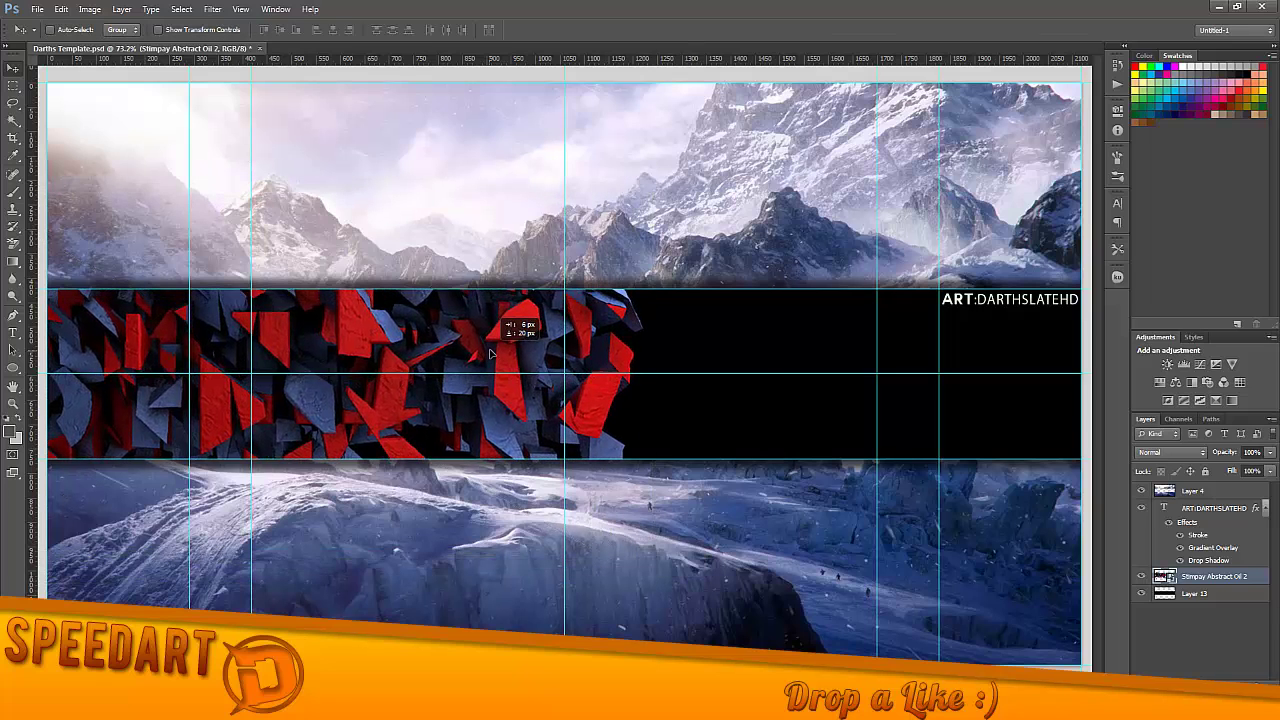
# - Duplicate the fragment render across the right half of the banner strip and merge the two layers
pyautogui.moveTo(514, 323); pyautogui.dragTo(880, 355)
pyautogui.rightClick(1200, 578)
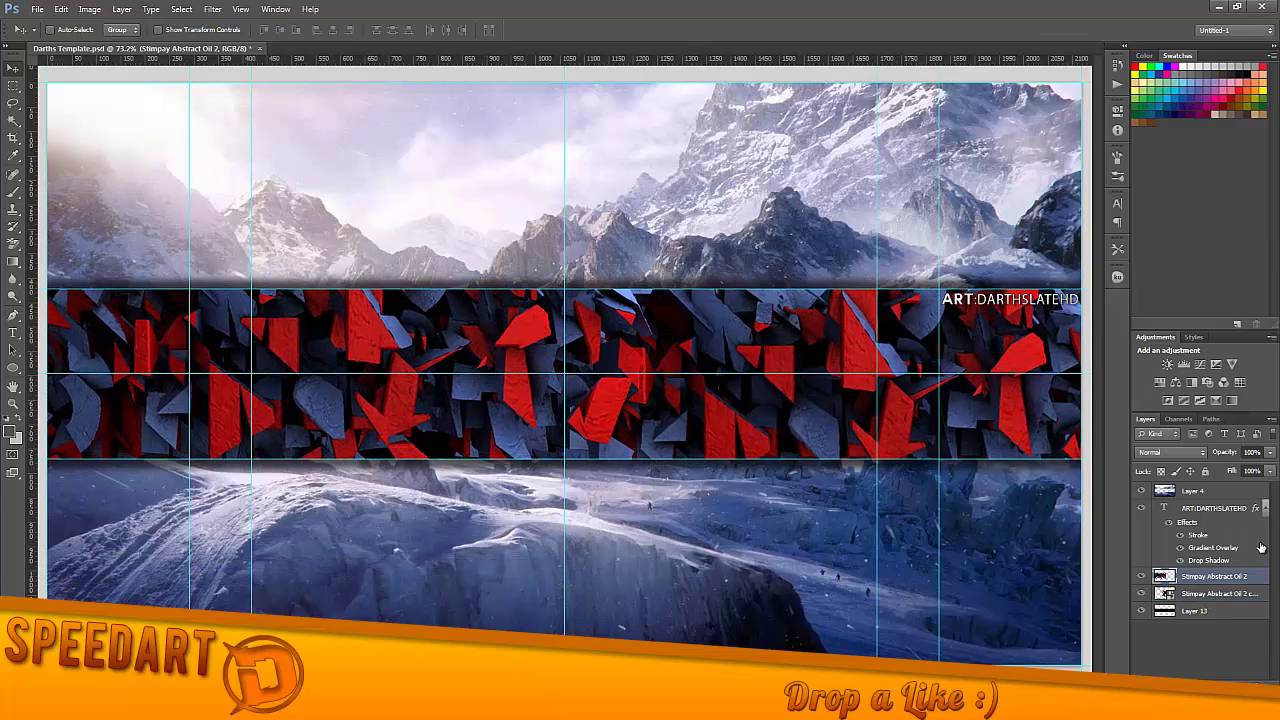
pyautogui.click(1169, 417)
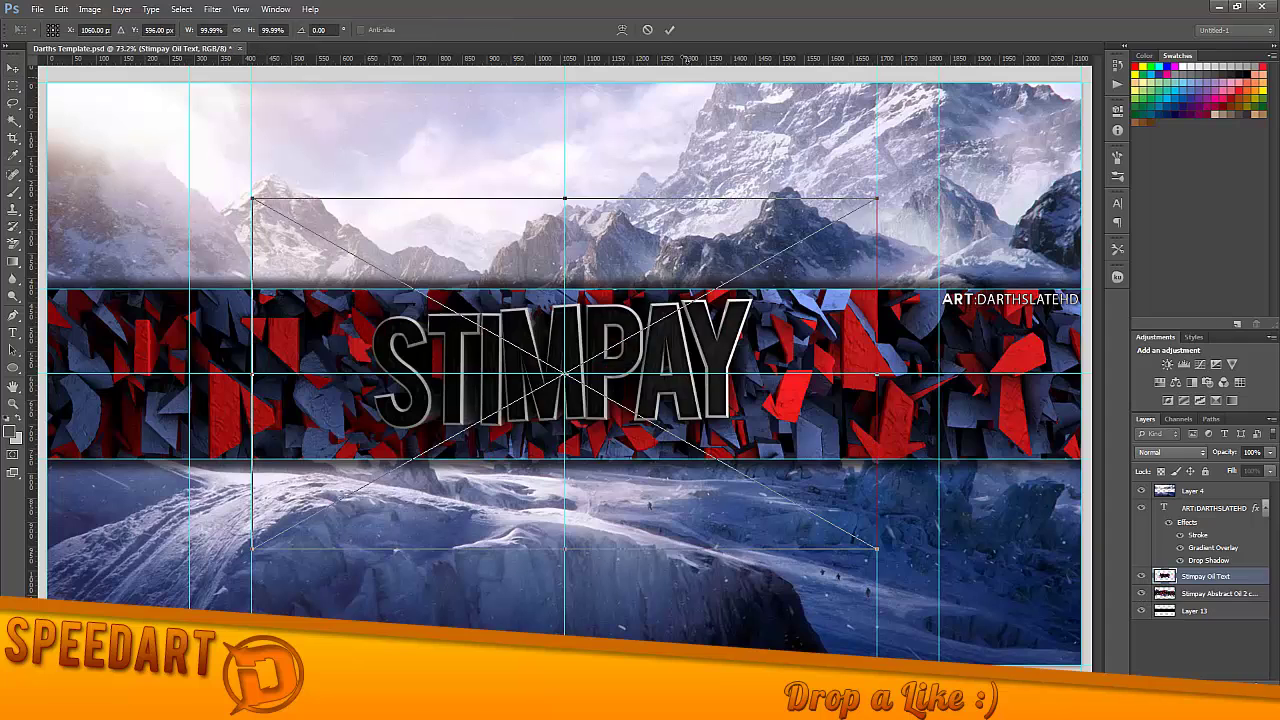
# - Scale up the placed STIMPAY text render and centre it within the banner strip
pyautogui.moveTo(766, 306); pyautogui.dragTo(745, 305)
pyautogui.hotkey('ctrl', 't')
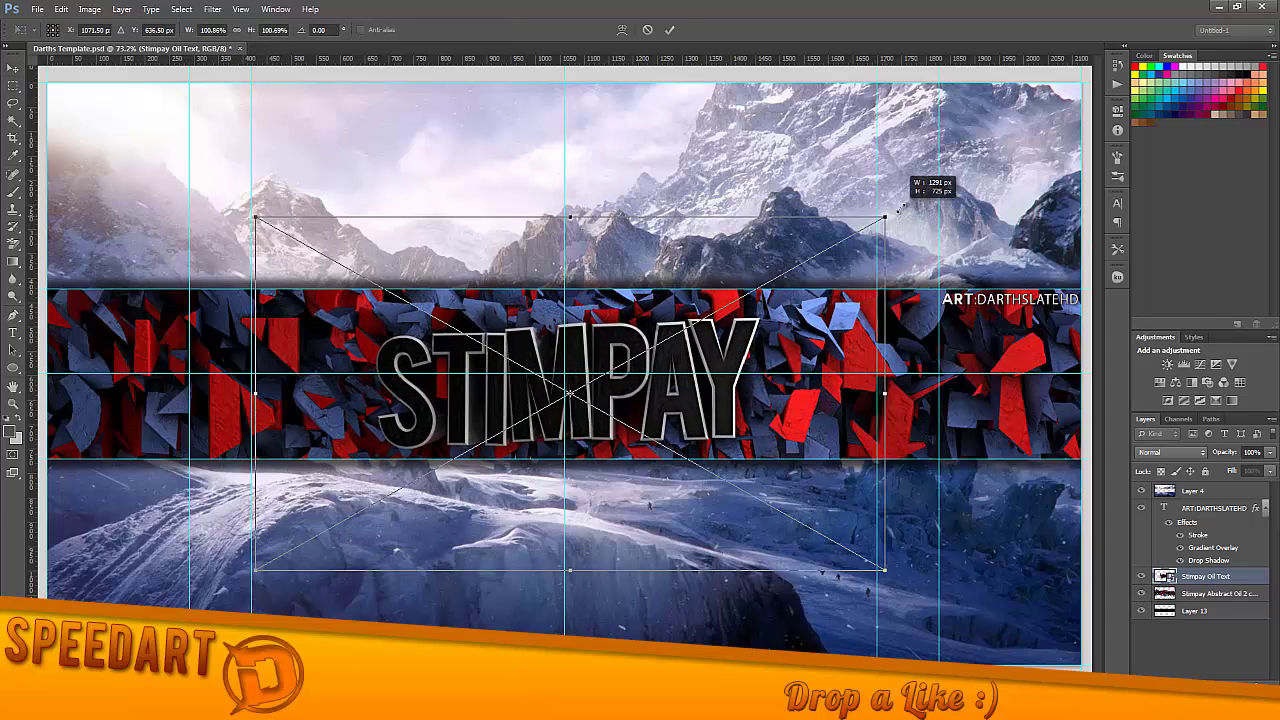
pyautogui.moveTo(905, 200); pyautogui.dragTo(935, 186)
pyautogui.click(669, 29)
pyautogui.moveTo(748, 320); pyautogui.dragTo(750, 321)
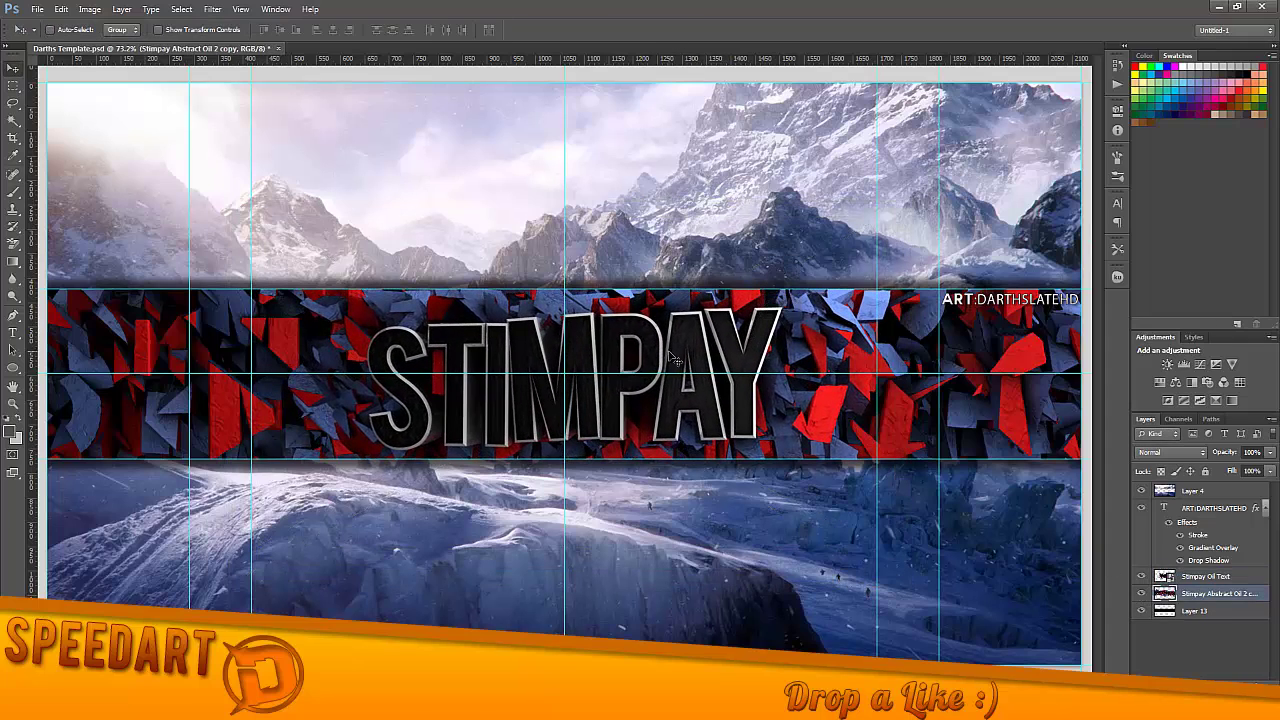
# - Apply Oil Paint to the fragment layer with all four brush settings at 10, angular direction 360 and shine 2.6
pyautogui.click(212, 9)
pyautogui.click(285, 100)
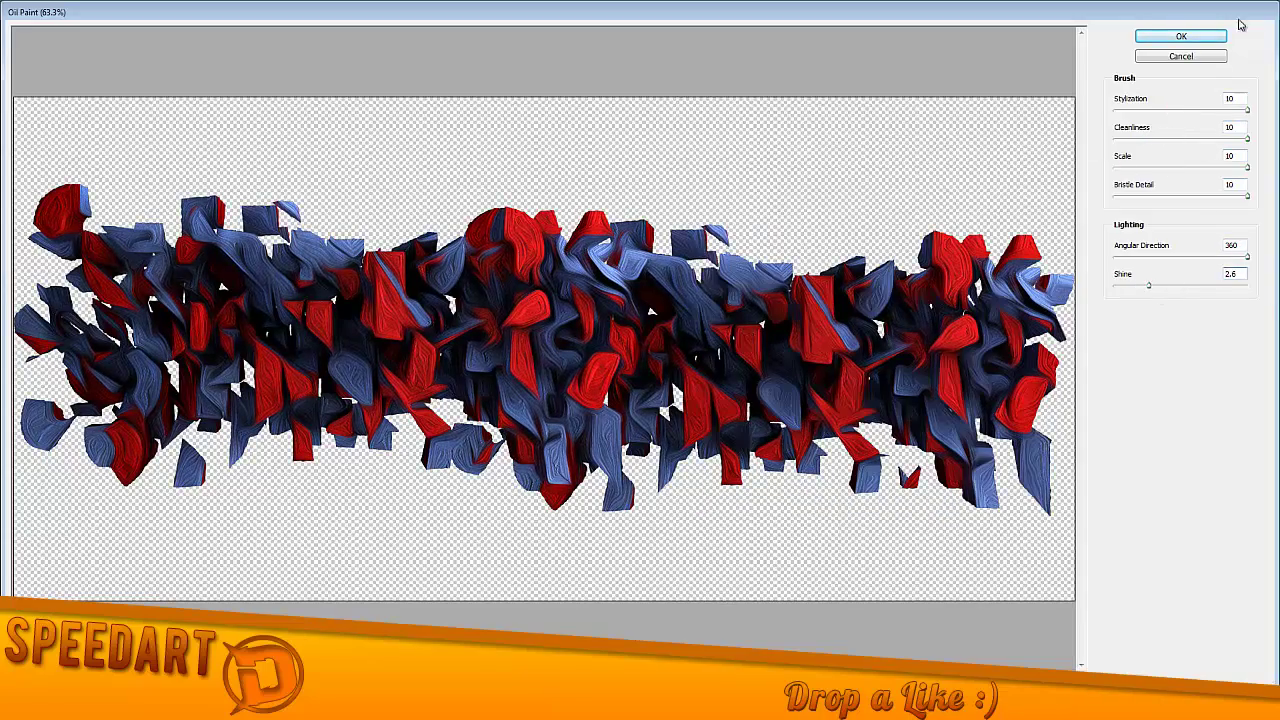
pyautogui.press('Return')
# - Reapply the last Oil Paint filter to the fragment layer to strengthen the painted effect
pyautogui.click(213, 9)
pyautogui.click(221, 10)
pyautogui.click(215, 10)
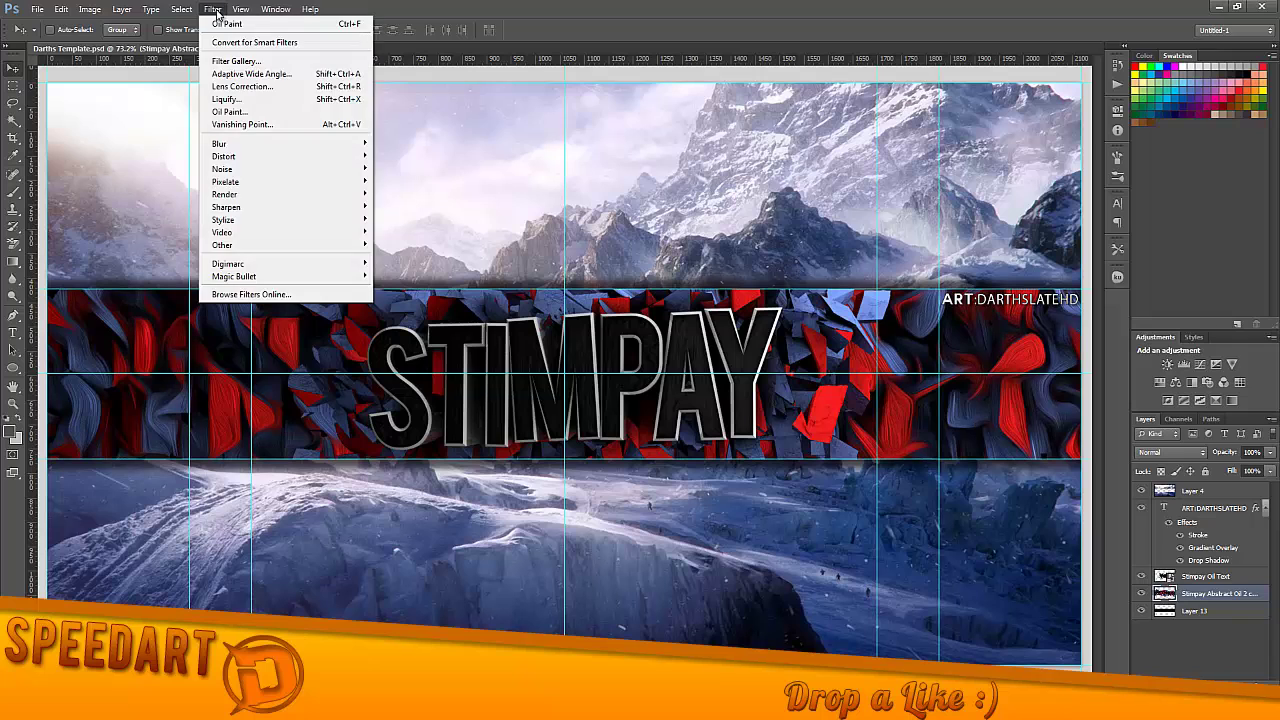
pyautogui.click(220, 23)
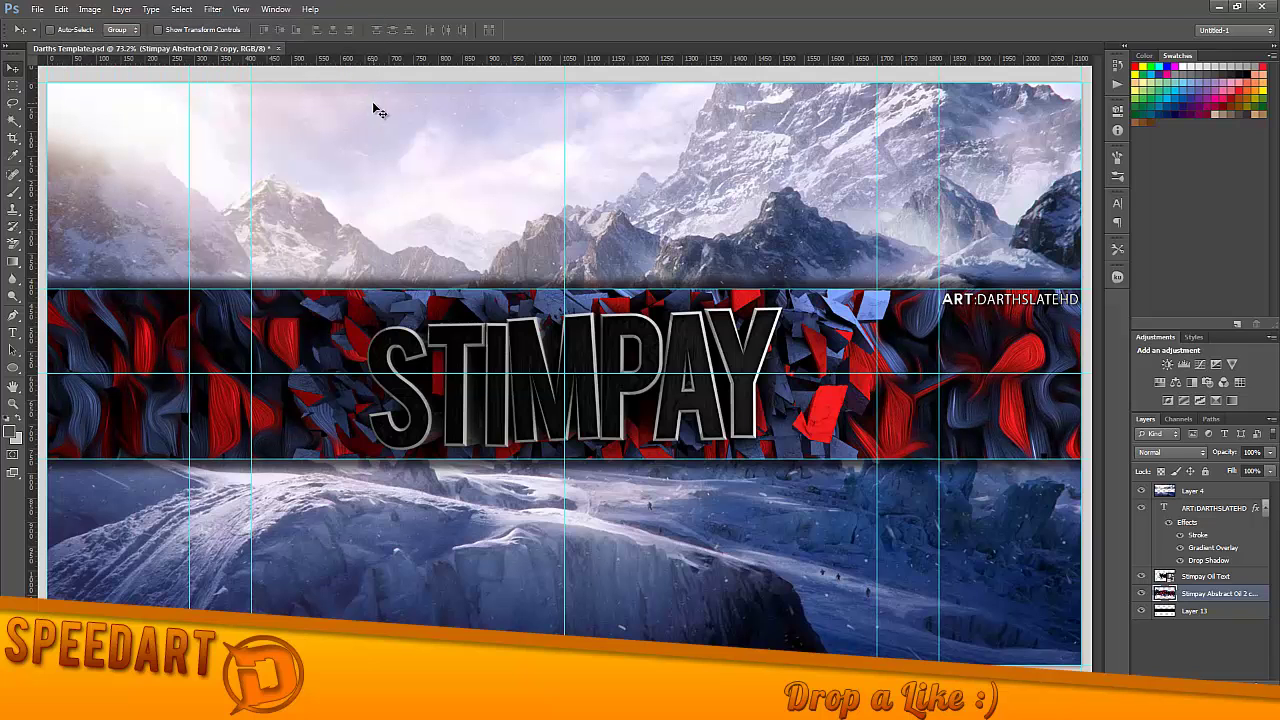
# - Try the Wave and ZigZag distortions on the fragment layer
pyautogui.click(213, 9)
pyautogui.moveTo(240, 142)
pyautogui.click(150, 248)
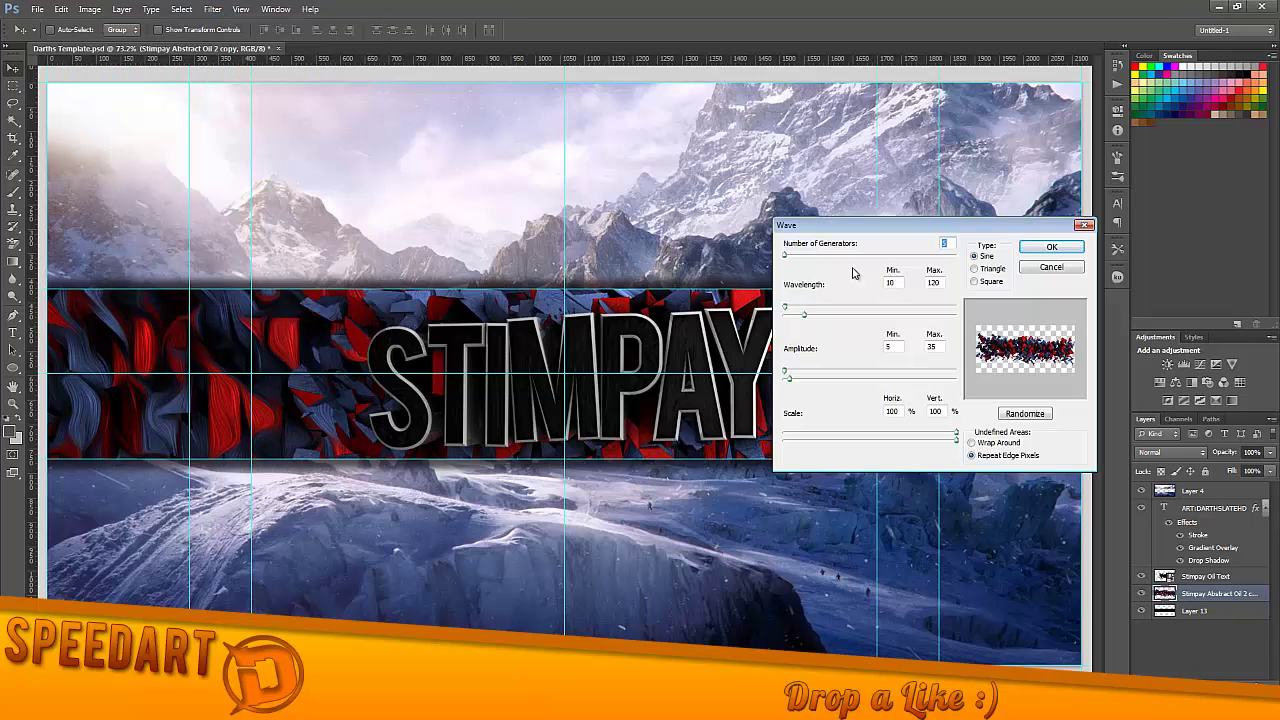
pyautogui.click(1051, 247)
pyautogui.click(213, 9)
pyautogui.moveTo(243, 186)
pyautogui.click(150, 259)
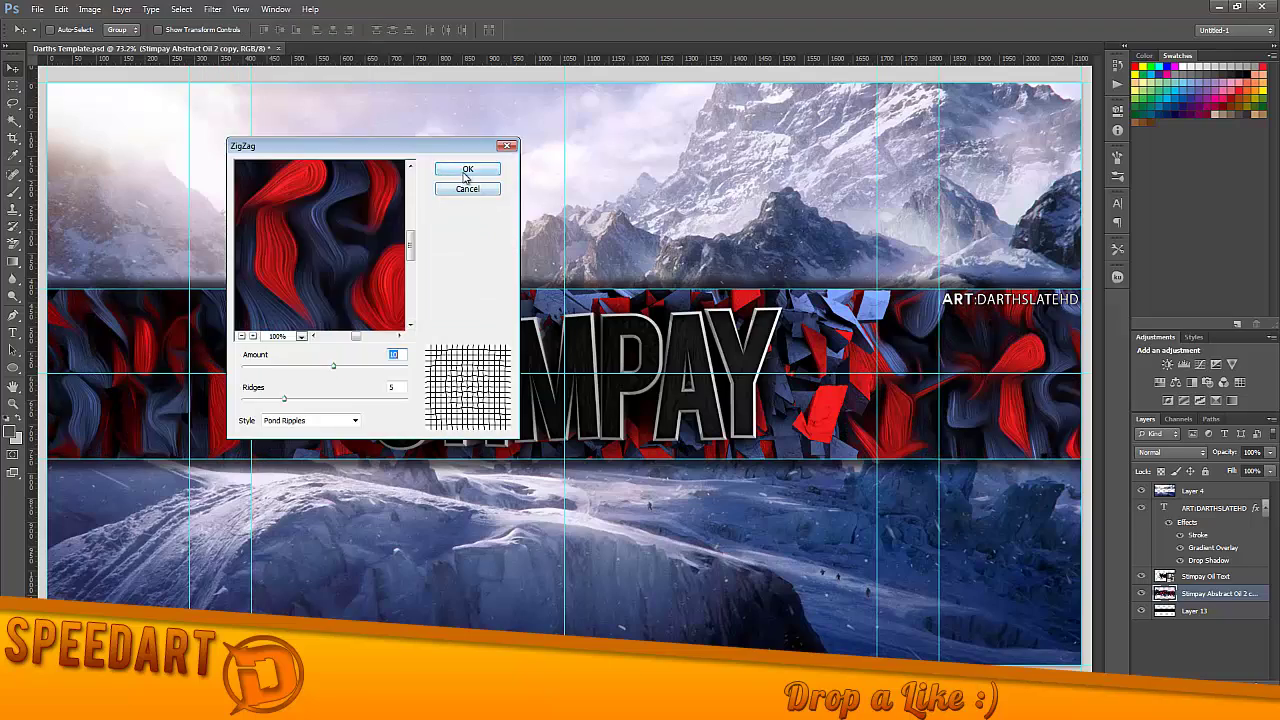
pyautogui.click(466, 170)
# - Apply Oil Paint twice to the STIMPAY text render, with brush settings at 10, angular direction 360 and shine 2.6
pyautogui.click(213, 9)
pyautogui.click(230, 112)
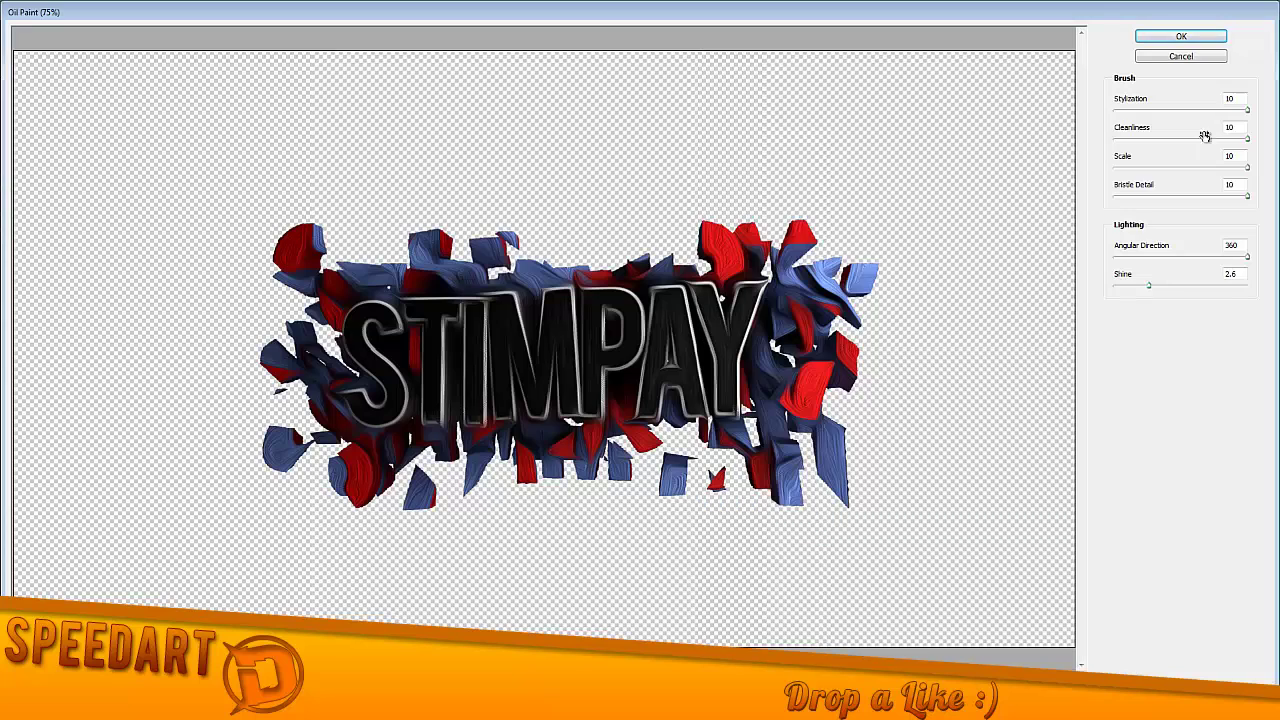
pyautogui.click(1195, 37)
pyautogui.click(213, 9)
pyautogui.click(230, 112)
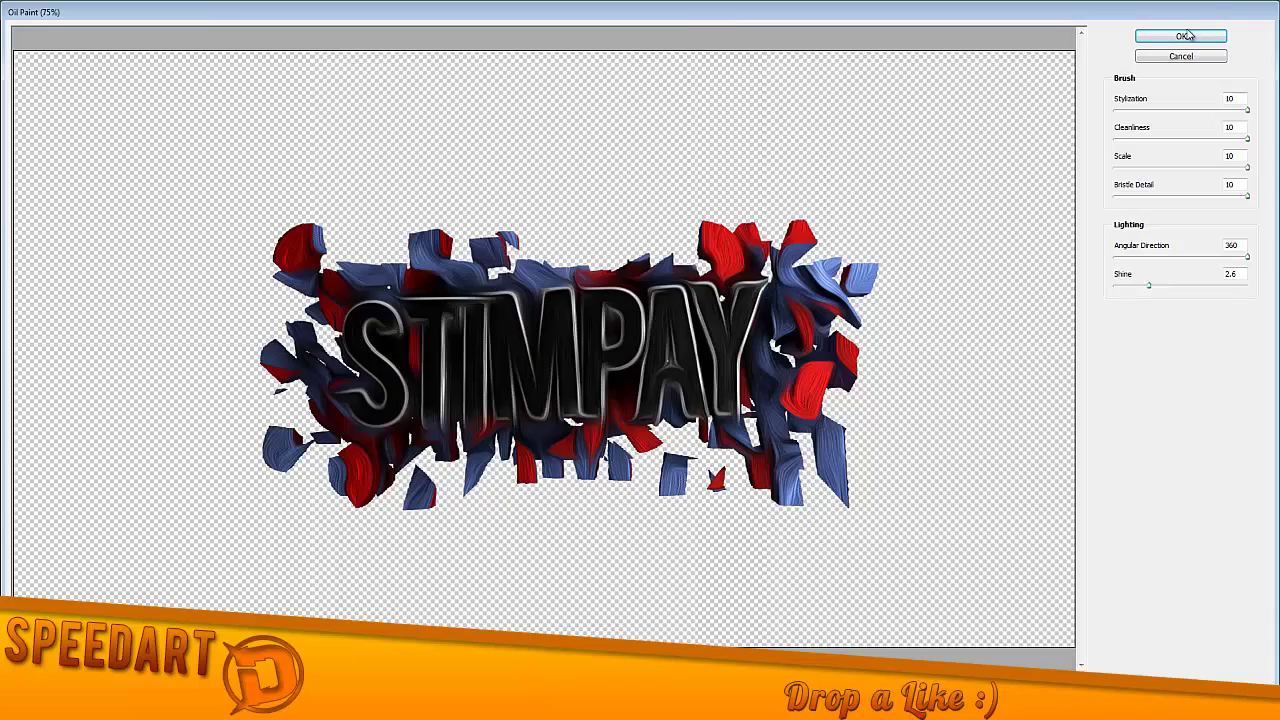
pyautogui.click(1195, 37)
pyautogui.click(213, 9)
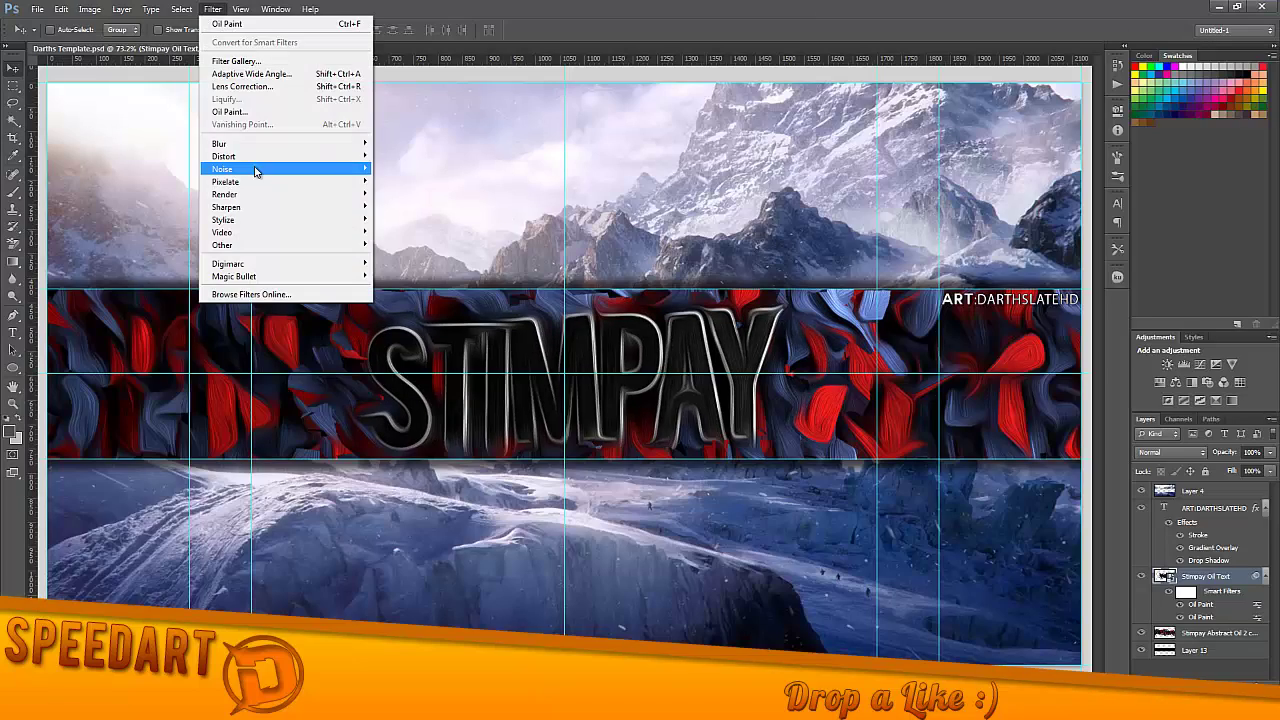
pyautogui.moveTo(257, 166)
pyautogui.click(150, 202)
pyautogui.click(466, 172)
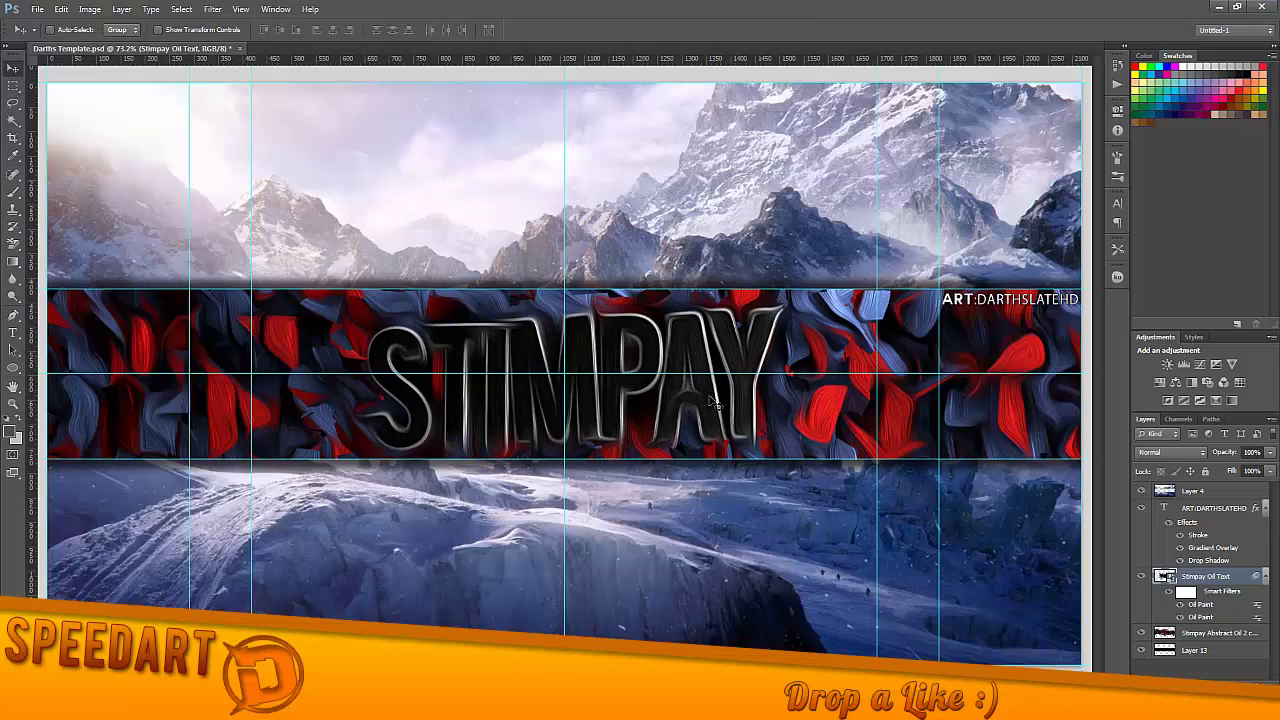
# - Hide the guides and add a Curves adjustment layer above the text render that brightens the banner strip
pyautogui.click(240, 9)
pyautogui.click(250, 190)
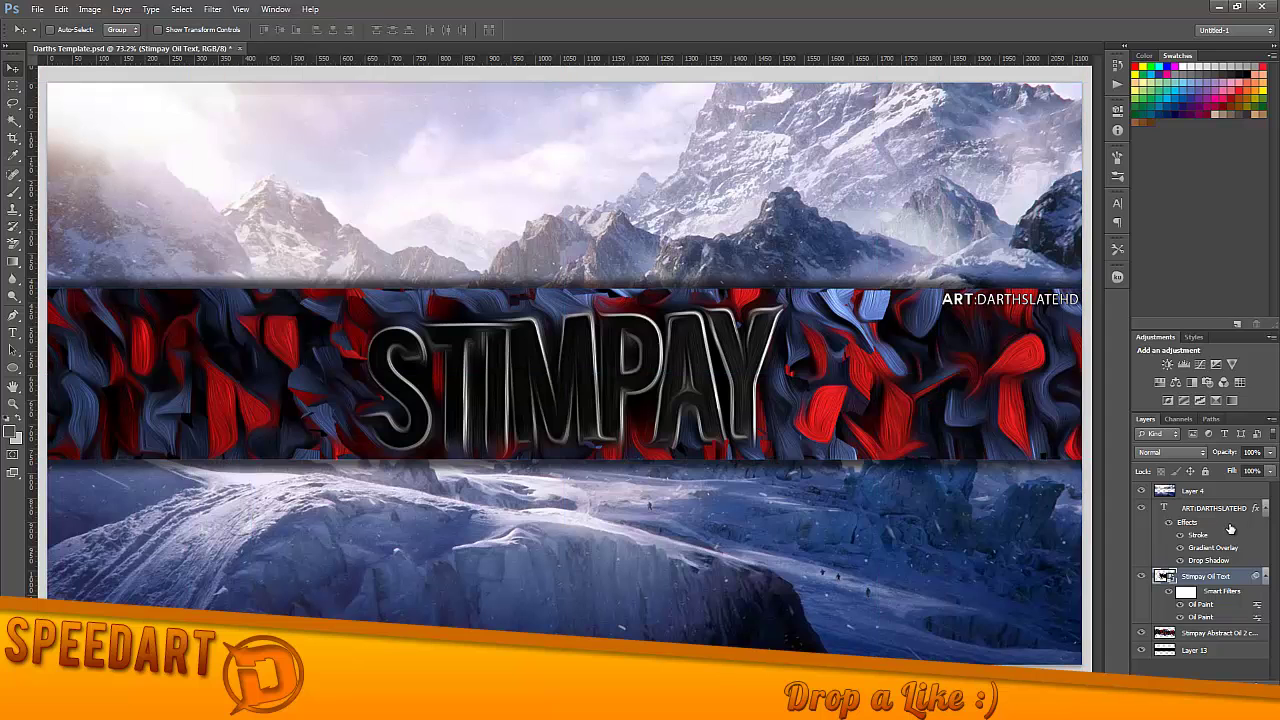
pyautogui.click(1199, 364)
pyautogui.moveTo(1005, 248); pyautogui.dragTo(1010, 222)
pyautogui.click(1118, 110)
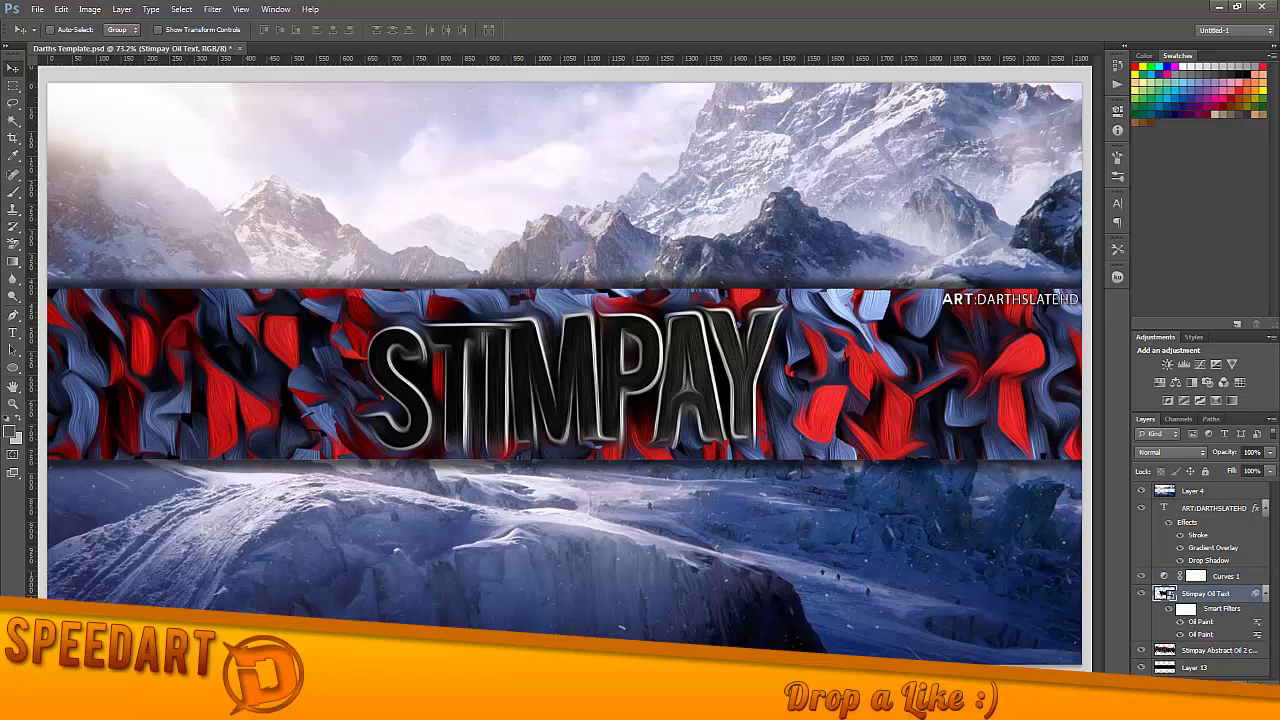
# - Fill a rectangle on a new layer with grey across the middle of the banner strip
pyautogui.hotkey('ctrl', 'shift', 'alt', 'n')
pyautogui.moveTo(243, 288); pyautogui.dragTo(871, 457)
pyautogui.hotkey('alt', 'BackSpace')
pyautogui.hotkey('ctrl', 'd')
# - Add a linear gradient overlay to the grey rectangle and sample its start colour from the blue fragments
pyautogui.rightClick(1200, 593)
pyautogui.click(1100, 134)
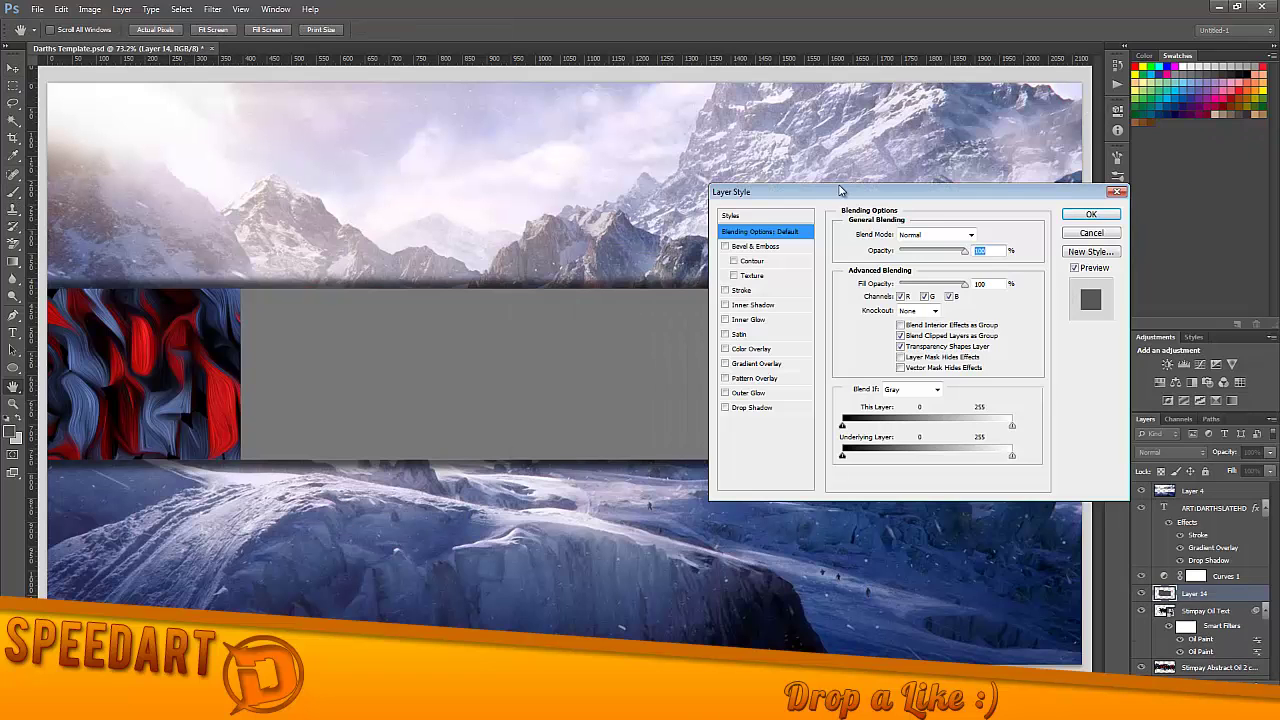
pyautogui.click(757, 364)
pyautogui.click(925, 265)
pyautogui.doubleClick(881, 609)
pyautogui.click(177, 418)
pyautogui.click(1103, 417)
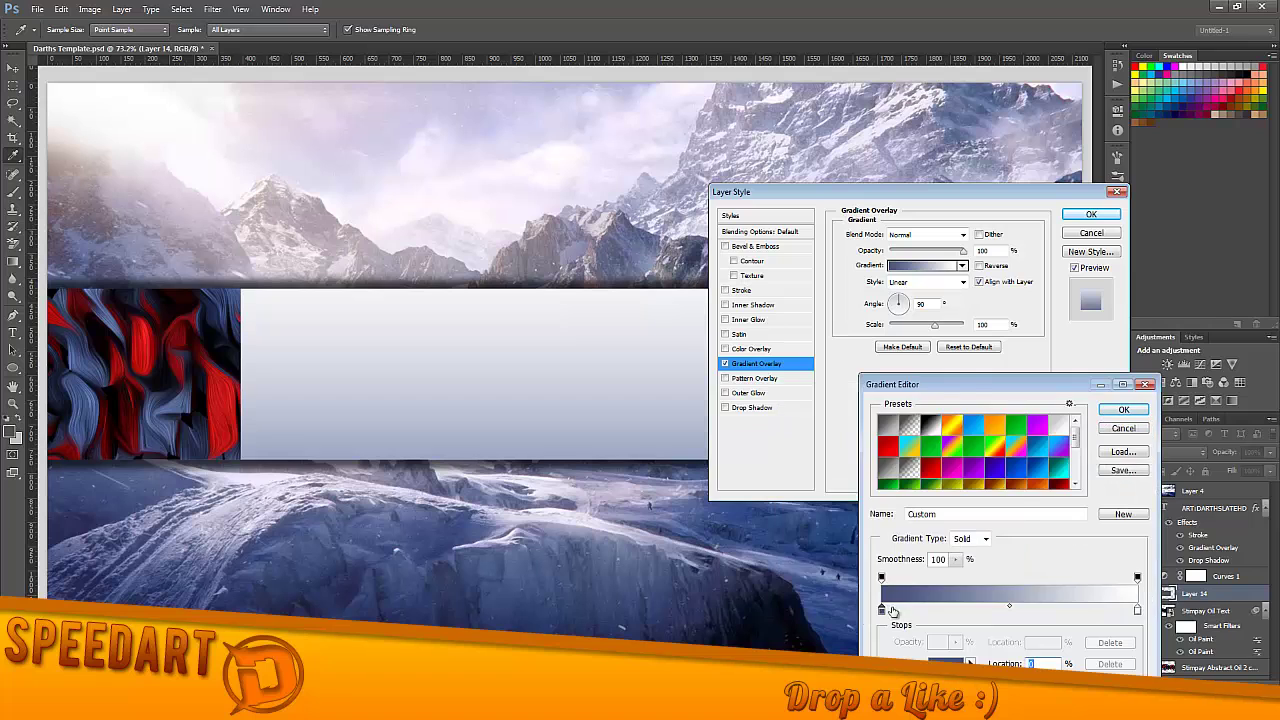
pyautogui.doubleClick(881, 609)
pyautogui.click(106, 309)
pyautogui.click(106, 309)
pyautogui.click(1100, 420)
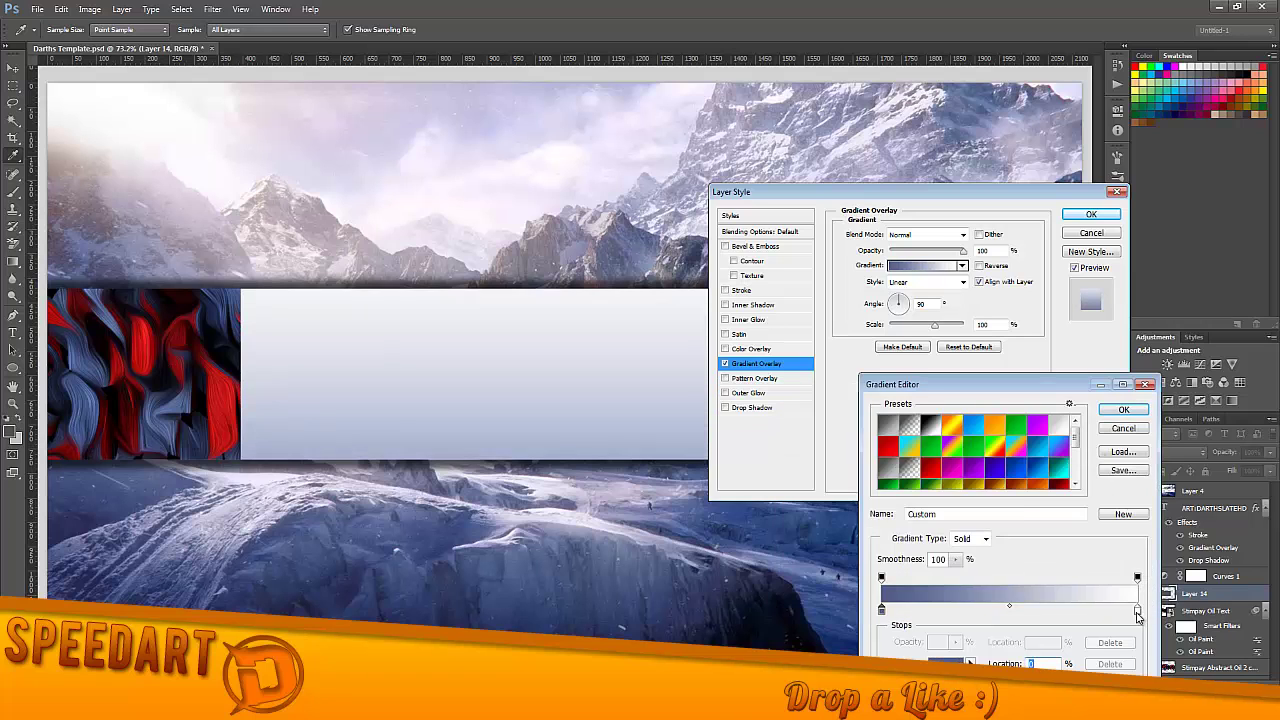
# - Sample red from the fragments for the gradient's end stop, set the start stop to a vivid blue and apply the style
pyautogui.doubleClick(1137, 609)
pyautogui.click(70, 330)
pyautogui.click(1103, 417)
pyautogui.doubleClick(881, 609)
pyautogui.click(955, 426)
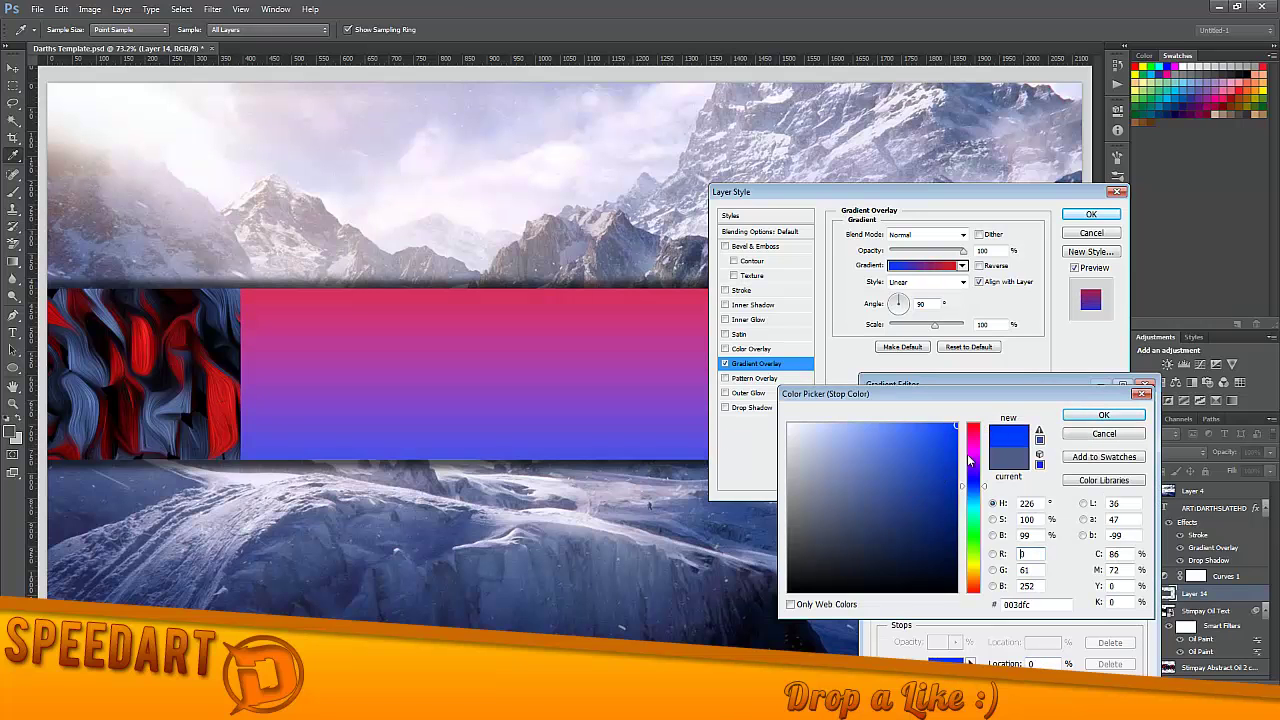
pyautogui.click(1103, 414)
pyautogui.click(1108, 410)
pyautogui.click(1091, 214)
# - Set the gradient layer to Overlay blending at 41% opacity
pyautogui.click(1172, 452)
pyautogui.click(1170, 225)
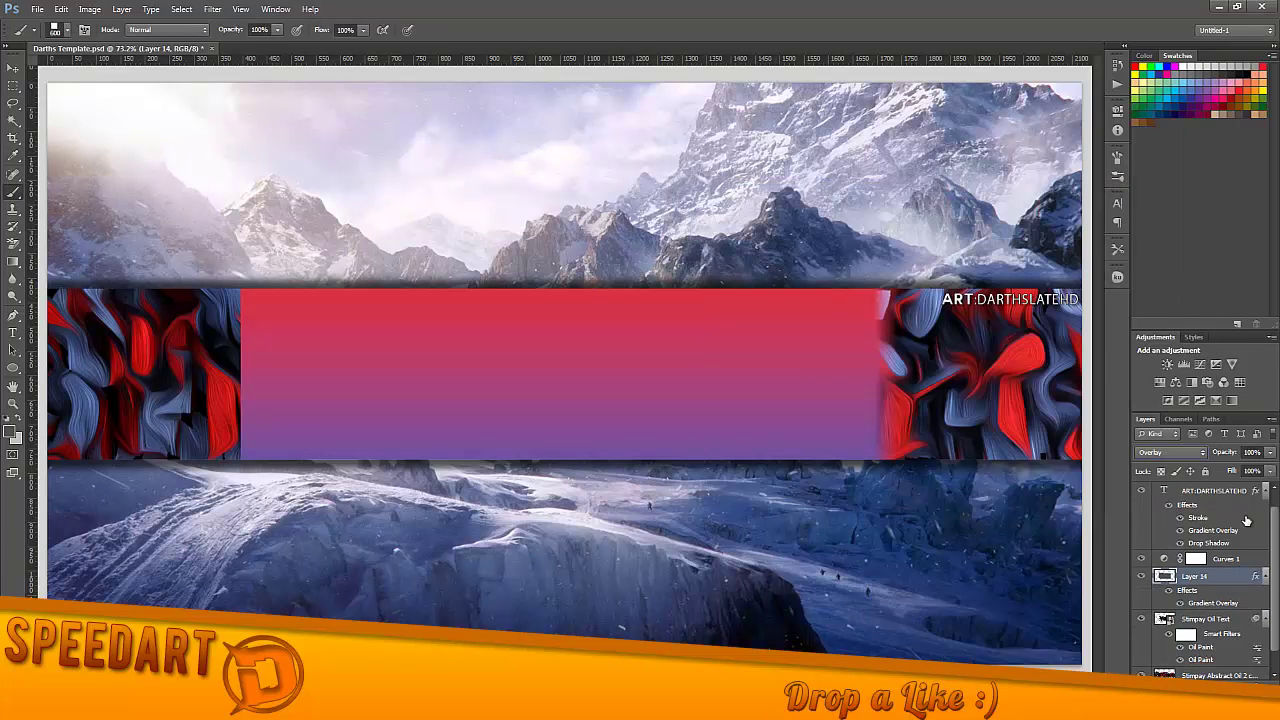
pyautogui.moveTo(1224, 452); pyautogui.dragTo(1190, 452)
pyautogui.rightClick(1217, 502)
pyautogui.press('Escape')
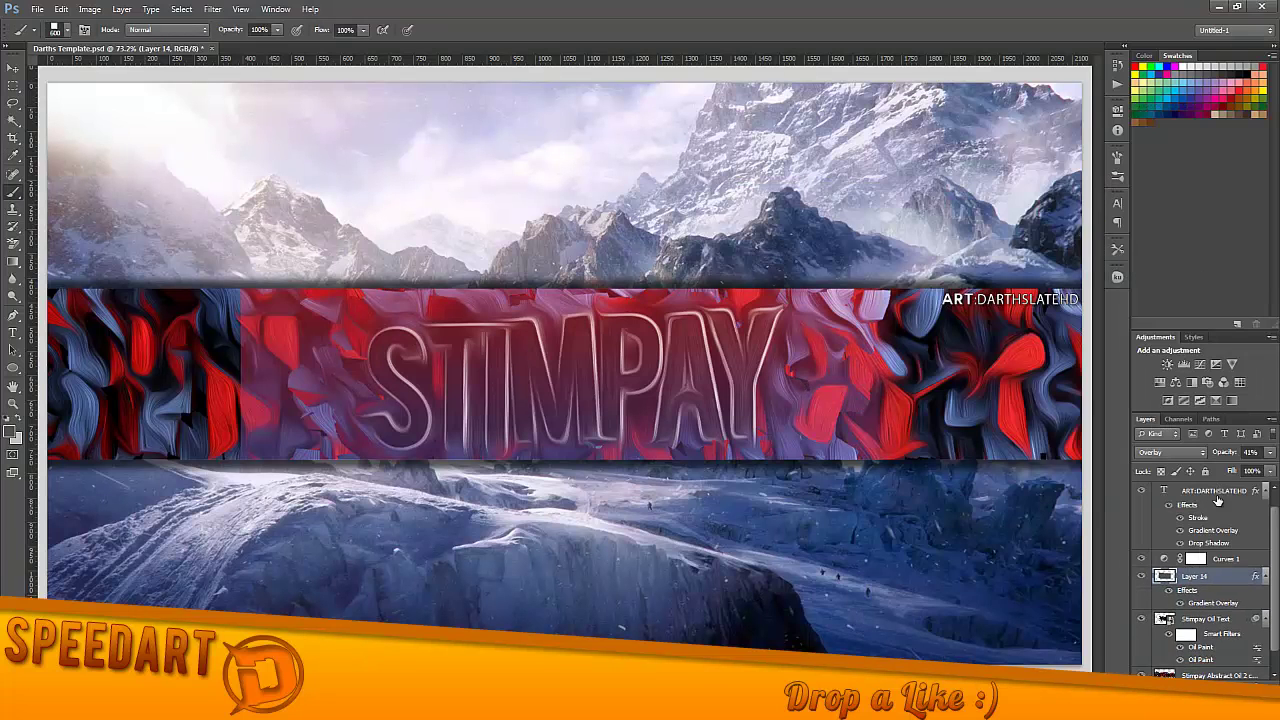
# - Move the gradient layer beneath the text render and clip it to the fragment layer
pyautogui.moveTo(1195, 576); pyautogui.dragTo(1205, 666)
pyautogui.rightClick(1225, 645)
pyautogui.press('Escape')
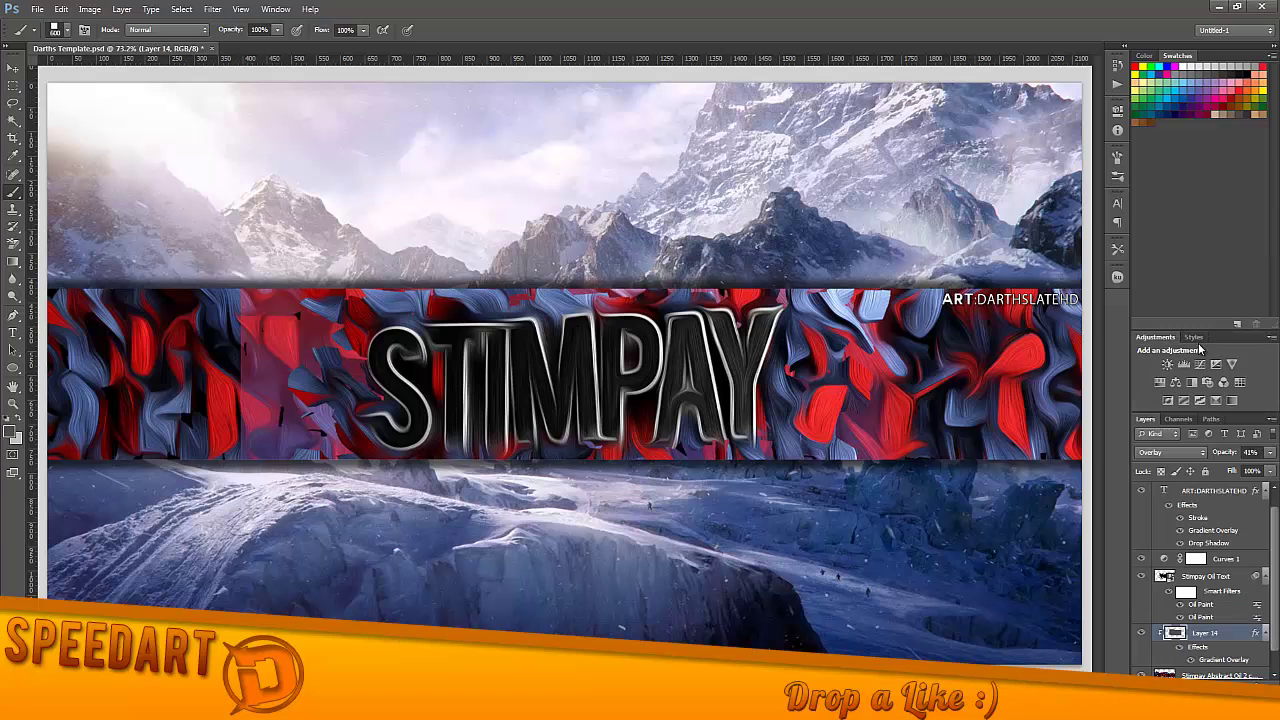
# - Delete the clipped gradient layer
pyautogui.press('v')
pyautogui.rightClick(1205, 633)
pyautogui.click(1205, 522)
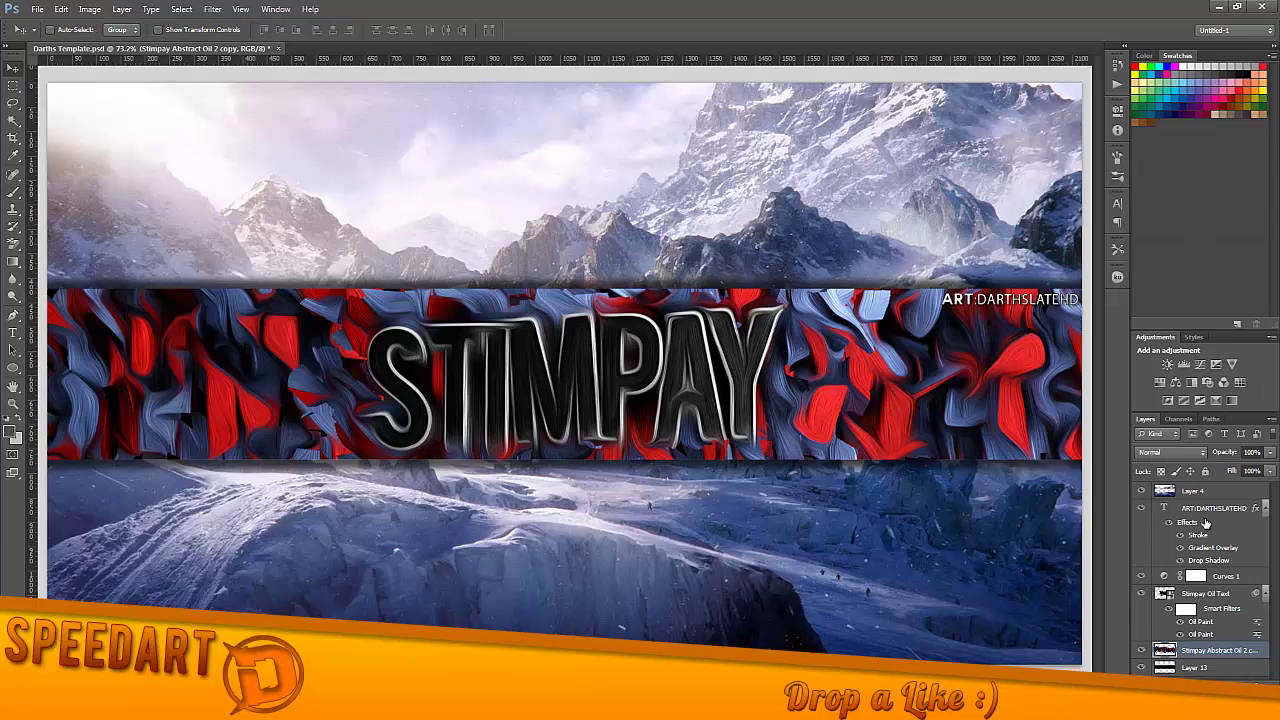
# - Add a dark red 8f0305 colour overlay to Layer 13 beneath the fragments
pyautogui.rightClick(1150, 668)
pyautogui.click(1160, 206)
pyautogui.click(756, 363)
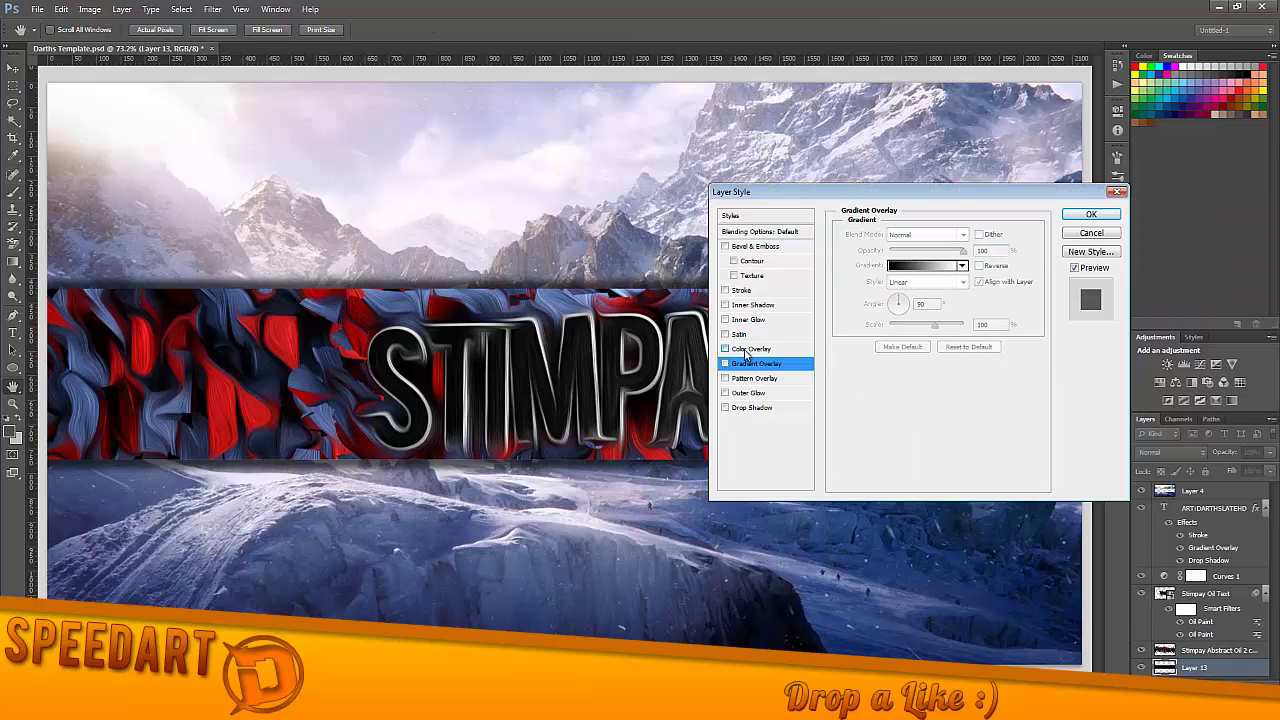
pyautogui.click(750, 348)
pyautogui.click(983, 234)
pyautogui.moveTo(971, 425); pyautogui.dragTo(969, 496)
pyautogui.click(481, 292)
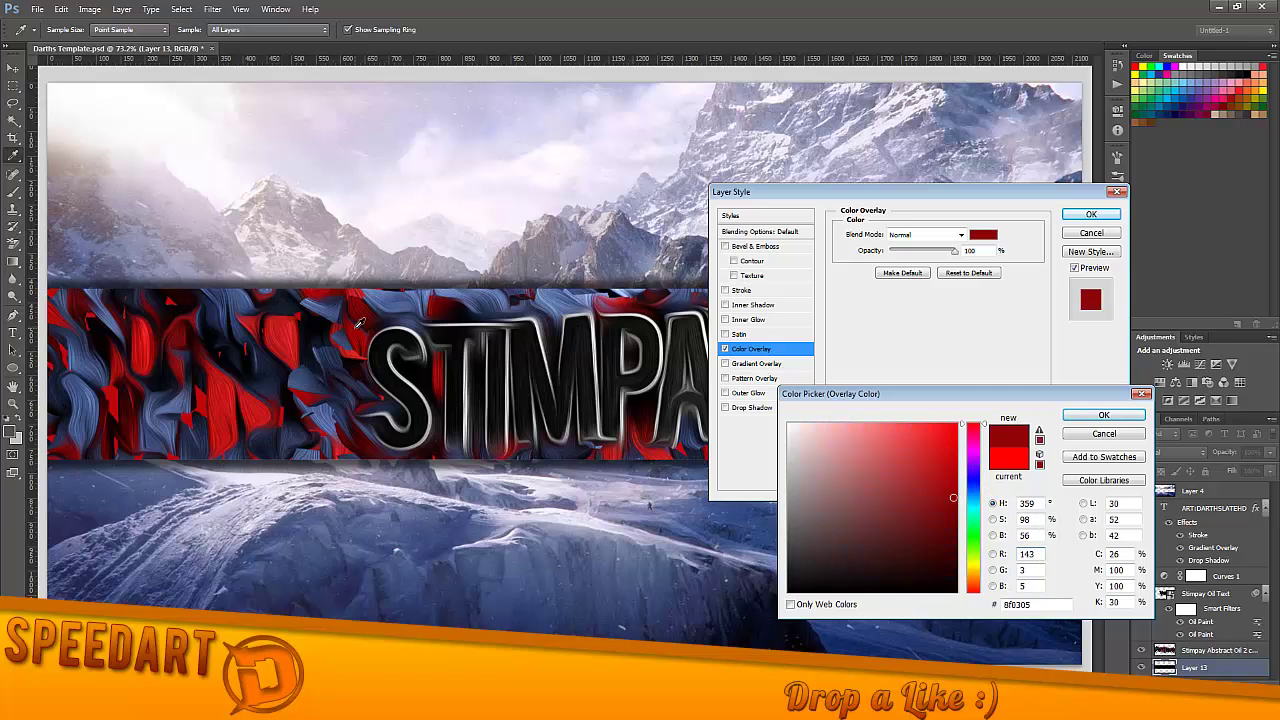
pyautogui.click(1103, 414)
pyautogui.click(1091, 214)
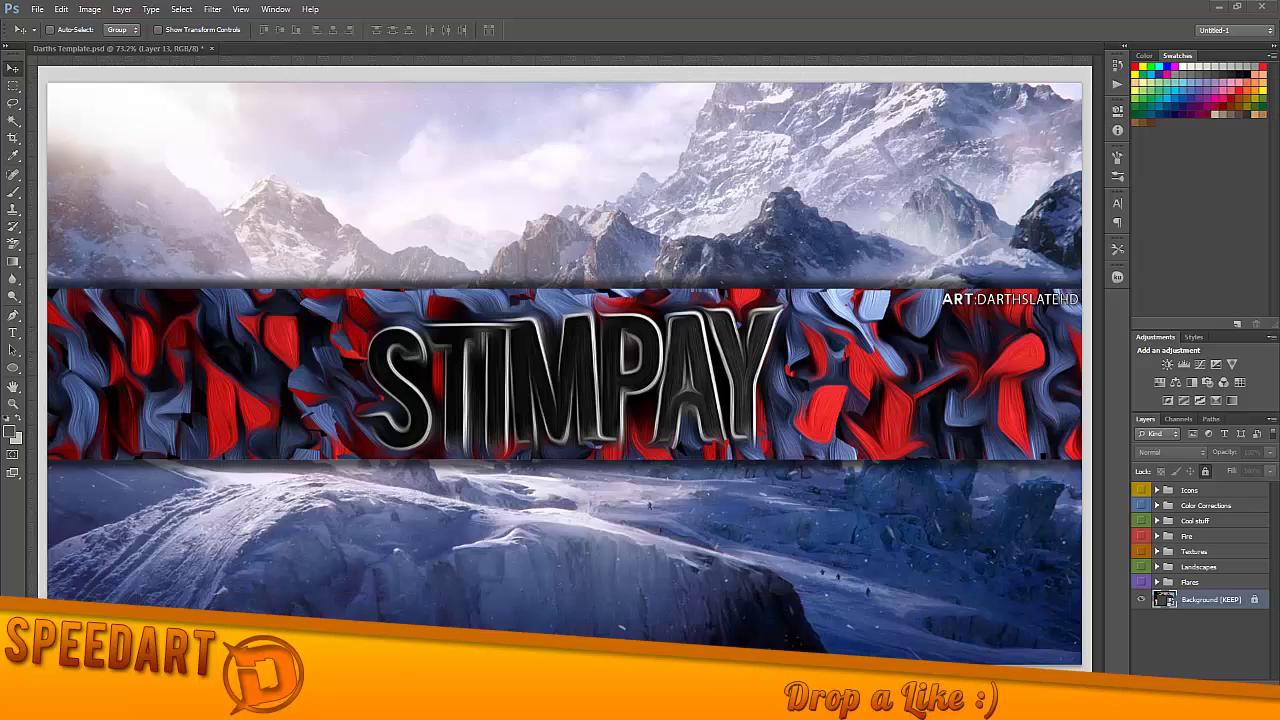
# - Bring the Cool 2 starry texture above the fragment layer and rasterize it for use with the Background Eraser
pyautogui.click(1157, 521)
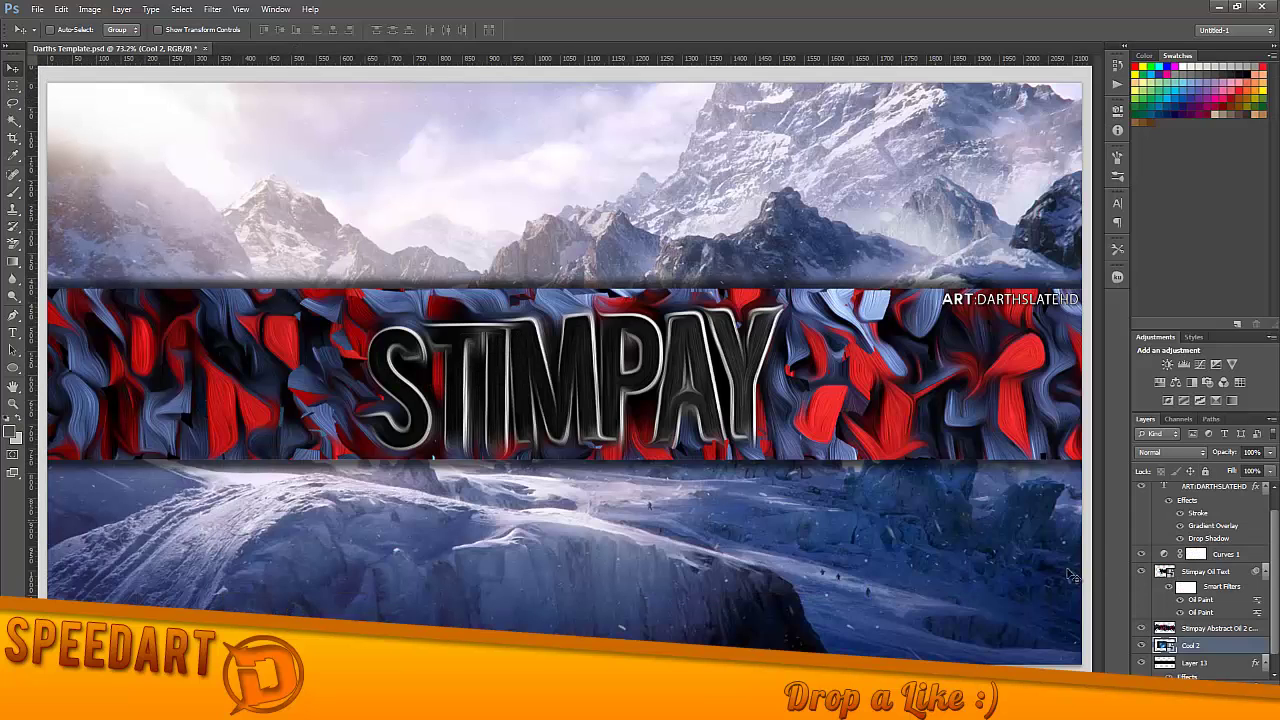
pyautogui.moveTo(1204, 620); pyautogui.dragTo(1200, 632)
pyautogui.click(13, 243)
pyautogui.click(70, 252)
pyautogui.click(320, 330)
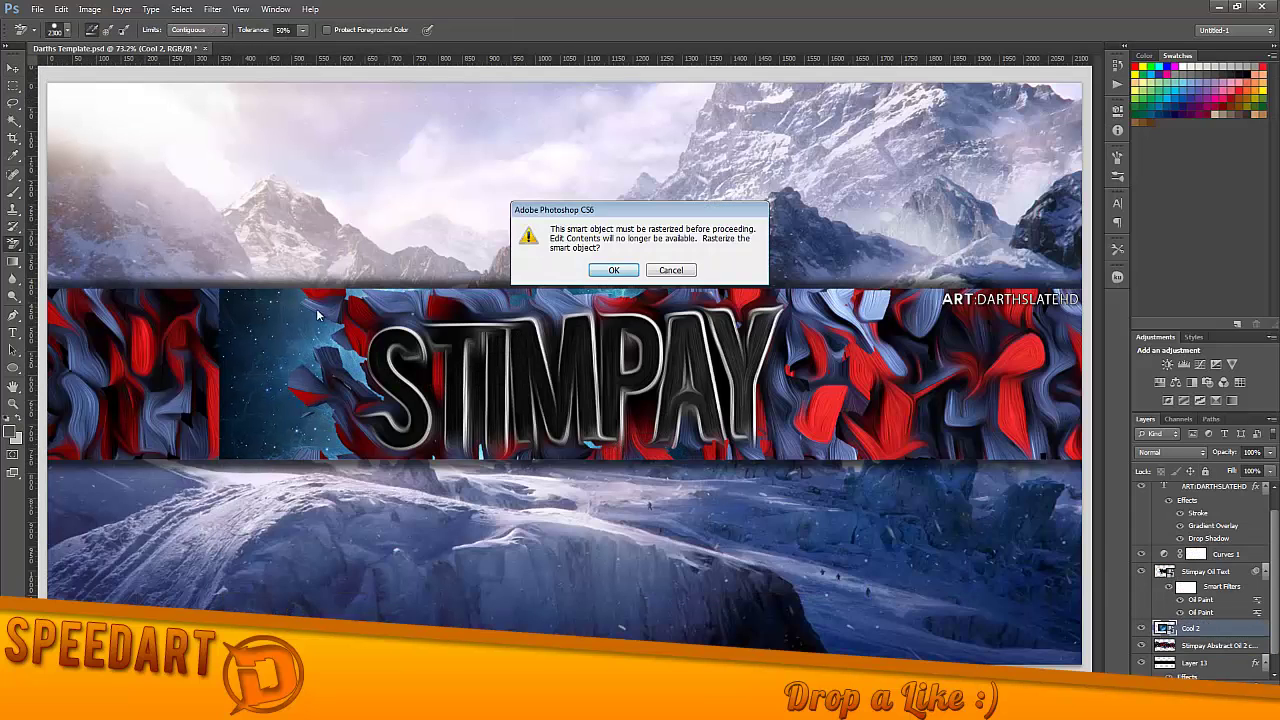
pyautogui.click(608, 266)
# - Erase parts of the Cool 2 texture to reveal the fragments and shift the remainder about 60 px right and 11 px down
pyautogui.moveTo(322, 316); pyautogui.dragTo(300, 440)
pyautogui.click(24, 66)
pyautogui.hotkey('ctrl', 'z')
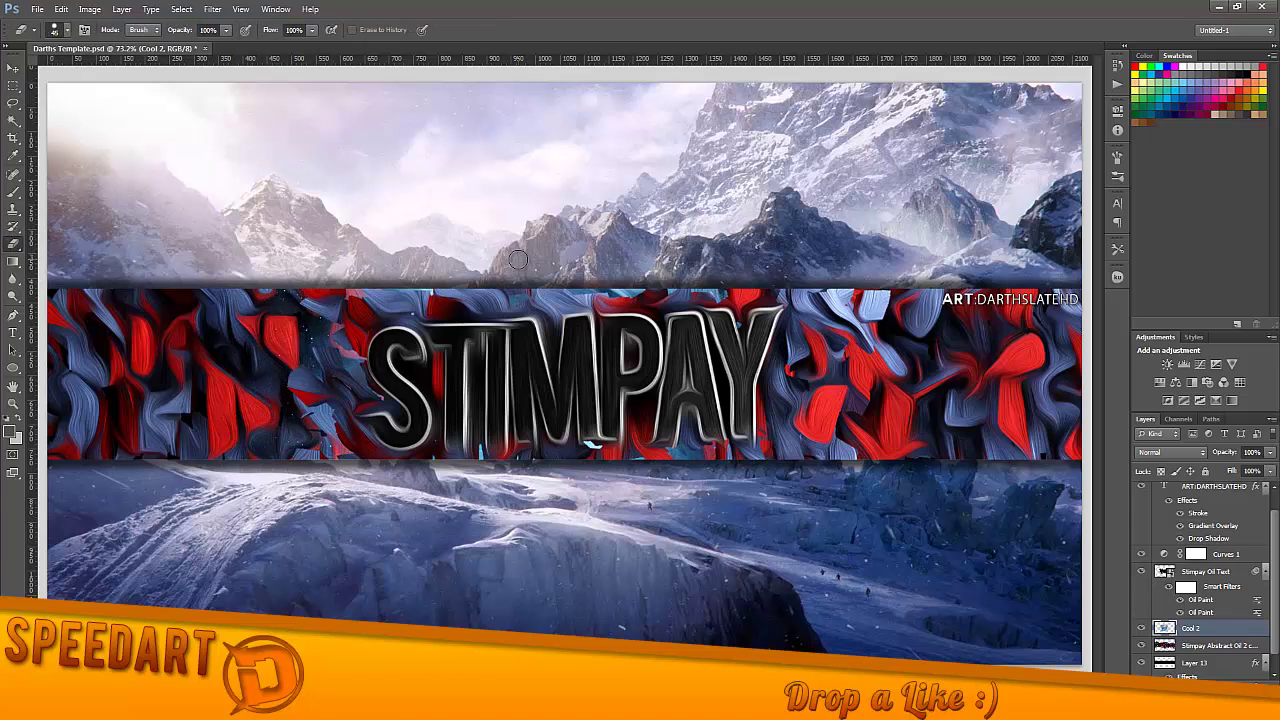
pyautogui.press('v')
pyautogui.moveTo(384, 292); pyautogui.dragTo(428, 300)
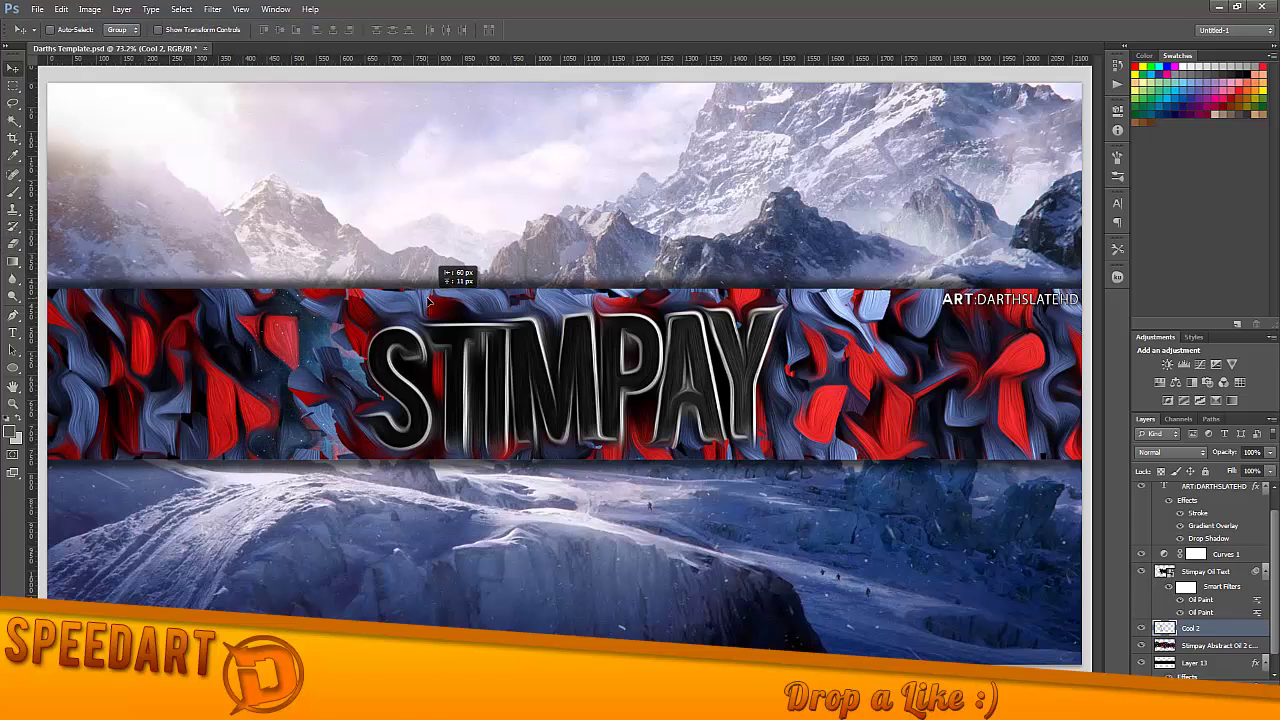
# - Place a mirrored copy of the Cool 2 texture over the fragments to the right of the STIMPAY text
pyautogui.click(61, 9)
pyautogui.moveTo(100, 280)
pyautogui.click(288, 415)
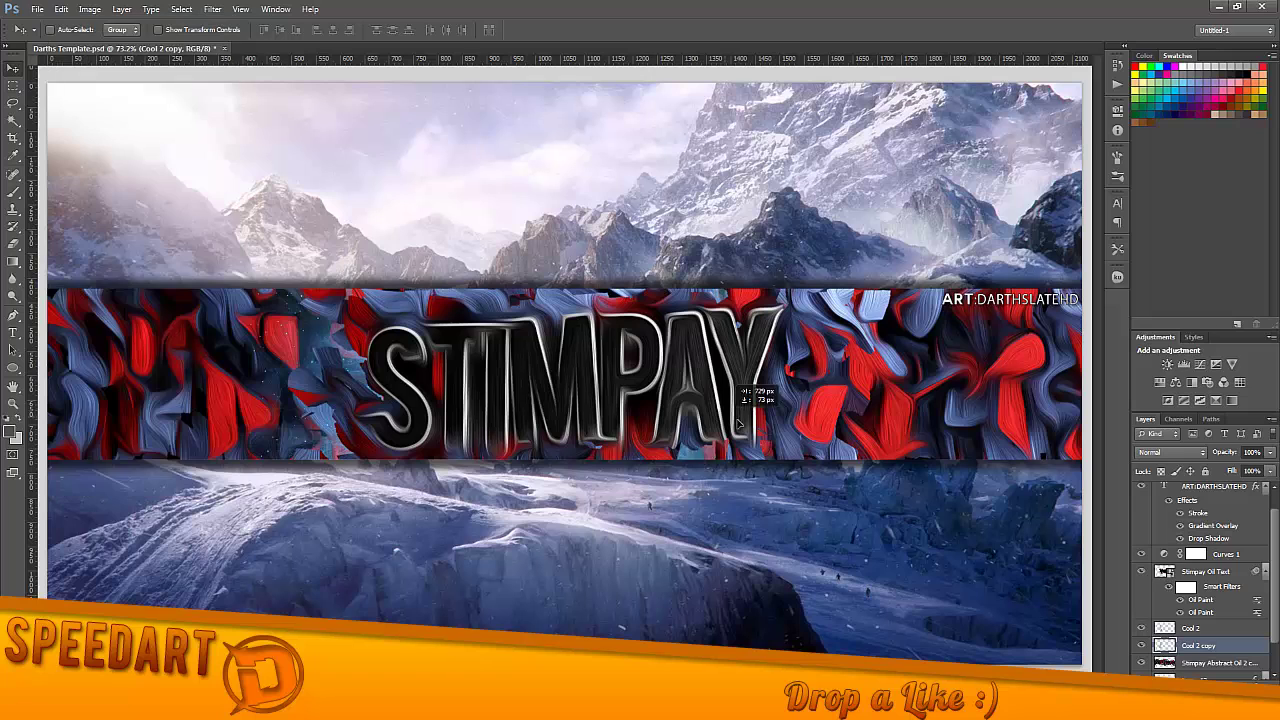
pyautogui.moveTo(760, 398); pyautogui.dragTo(829, 435)
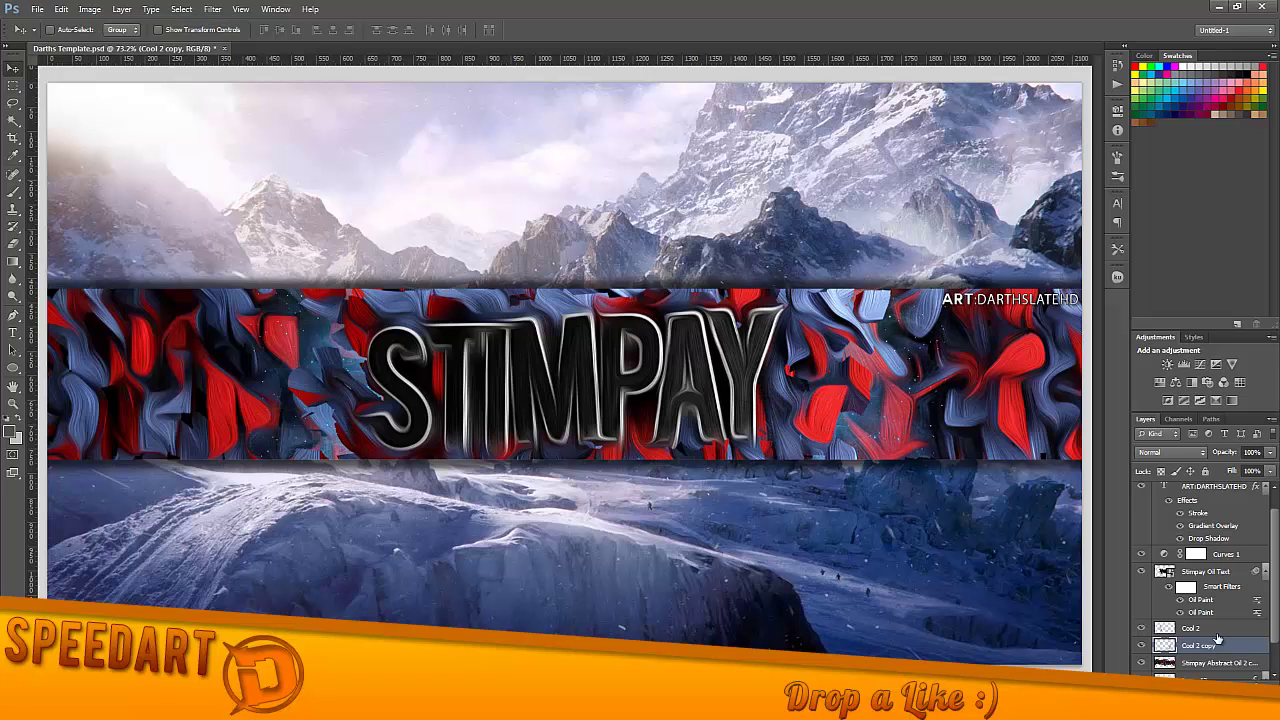
# - Duplicate the Cool 2 texture once more and merge all its copies into one layer
pyautogui.hotkey('ctrl', 'j')
pyautogui.rightClick(1218, 638)
pyautogui.press('Escape')
# - Recolour the merged texture orange with hue -180 and stronger saturation, and lower the layer's opacity to 57%
pyautogui.hotkey('ctrl', 'u')
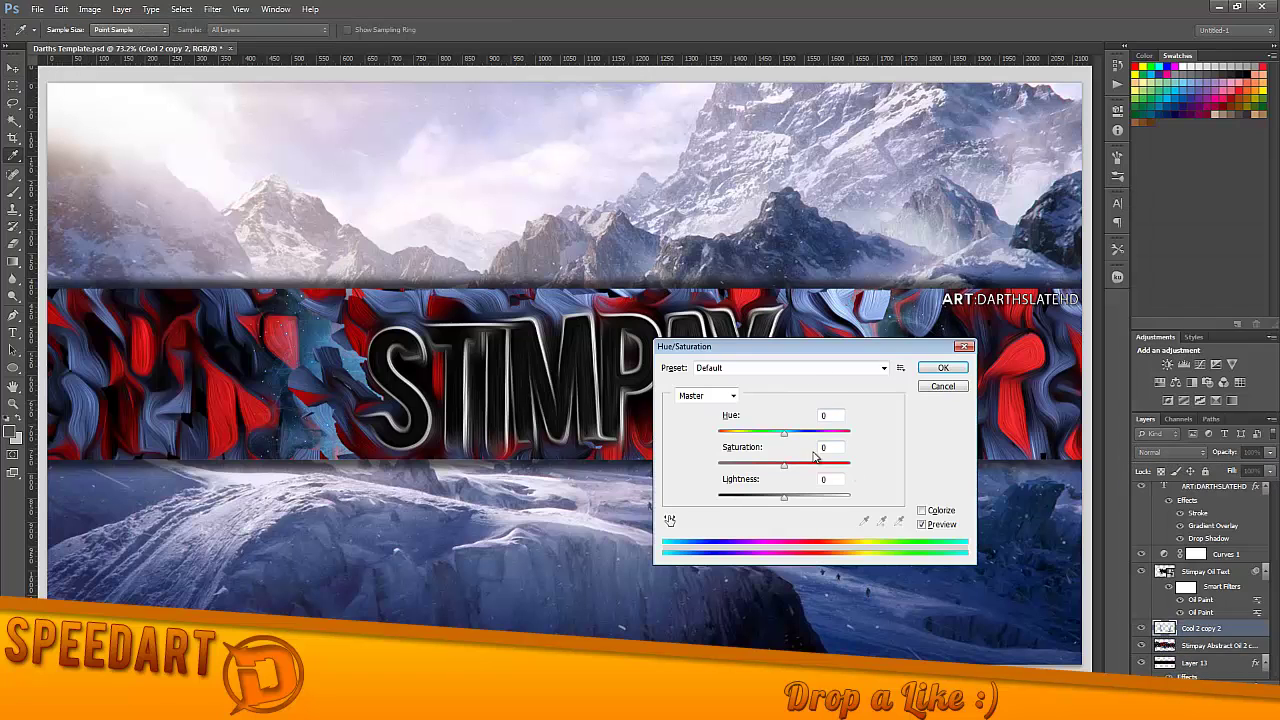
pyautogui.moveTo(784, 433); pyautogui.dragTo(889, 447)
pyautogui.moveTo(699, 346); pyautogui.dragTo(500, 56)
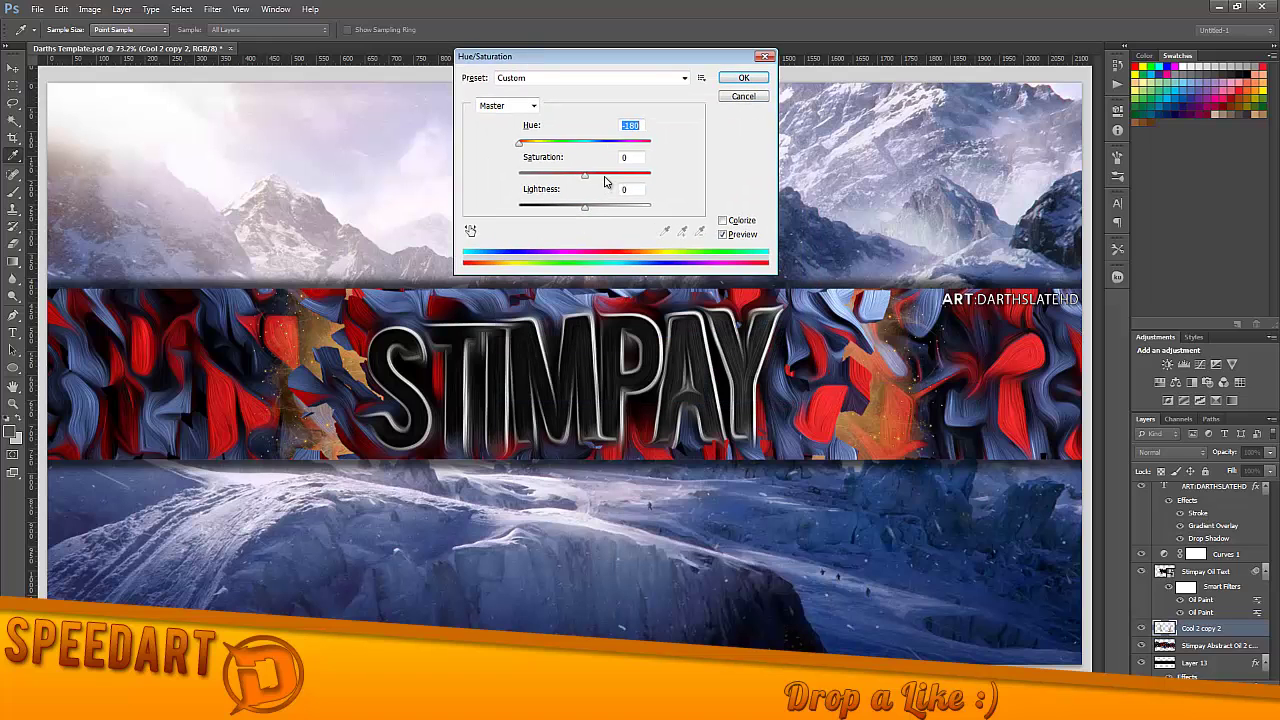
pyautogui.moveTo(583, 147); pyautogui.dragTo(500, 165)
pyautogui.moveTo(560, 212); pyautogui.dragTo(586, 212)
pyautogui.click(740, 80)
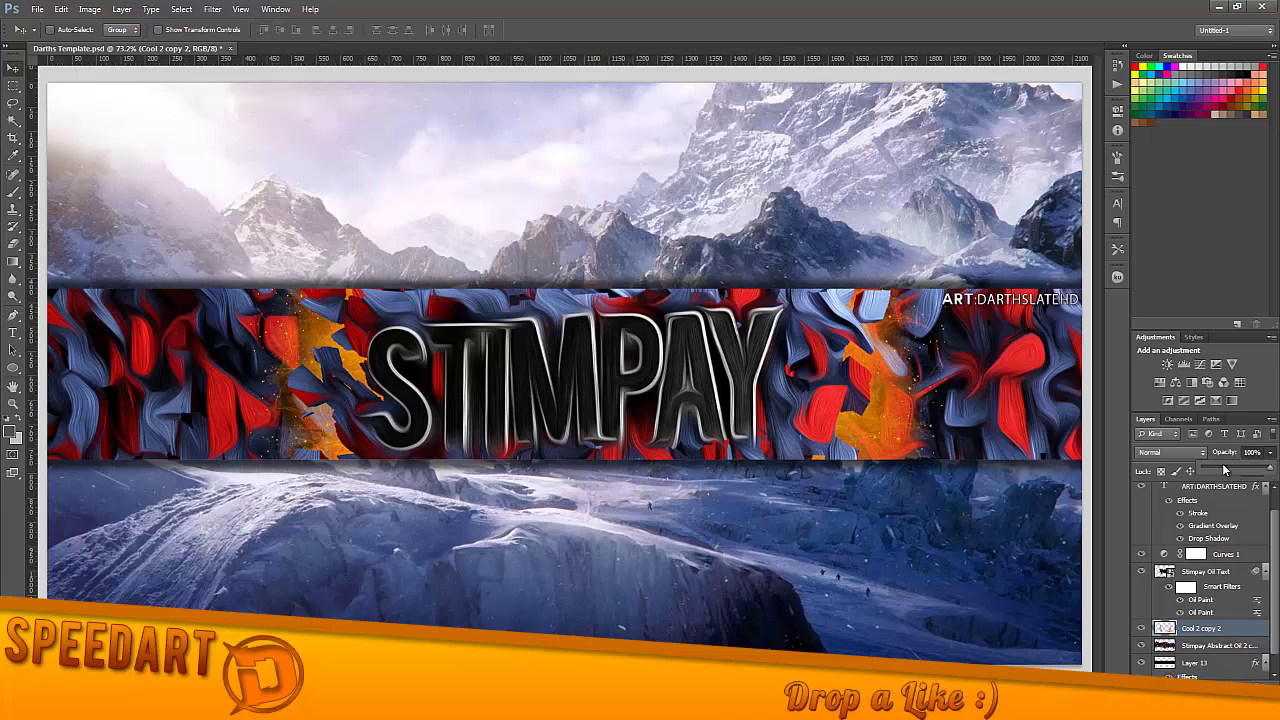
pyautogui.moveTo(1224, 469); pyautogui.dragTo(1246, 473)
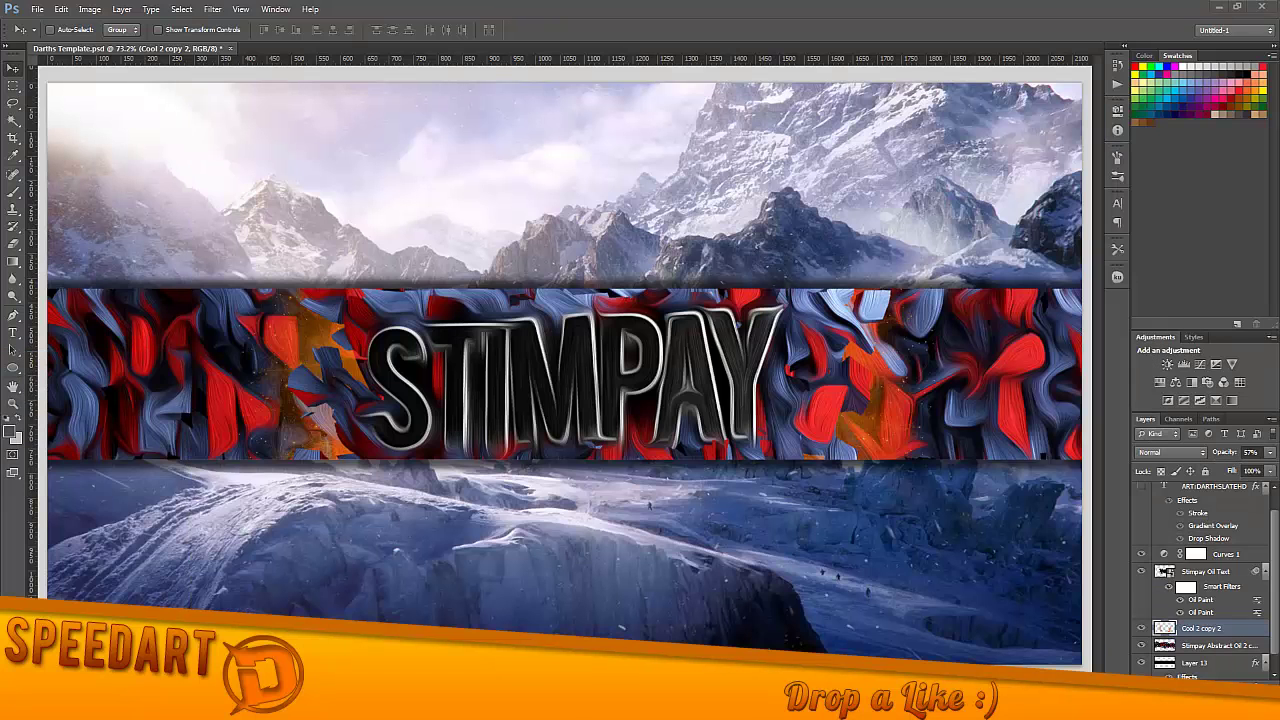
# - Place the New-signature logo, scale it down and position it in the banner strip's upper-right corner
pyautogui.moveTo(86, 374)
pyautogui.mouseDown()
pyautogui.moveTo(1235, 570)
pyautogui.moveTo(1235, 553)
pyautogui.mouseUp()
pyautogui.press('Return')
pyautogui.hotkey('ctrl', 't')
pyautogui.moveTo(930, 290)
pyautogui.mouseDown()
pyautogui.moveTo(786, 186)
pyautogui.moveTo(828, 198)
pyautogui.mouseUp()
pyautogui.click(670, 31)
pyautogui.moveTo(985, 345); pyautogui.dragTo(1025, 333)
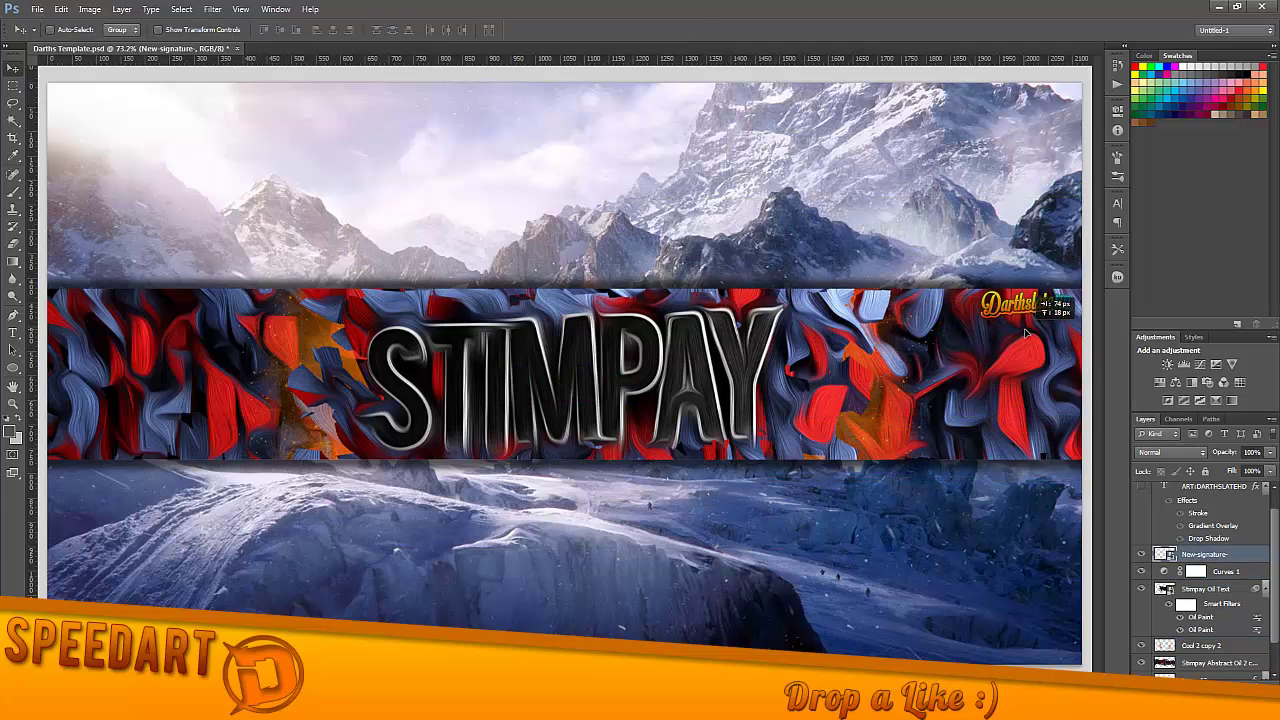
# - Add a Hue/Saturation adjustment layer above the signature and clip it to that layer
pyautogui.click(1165, 383)
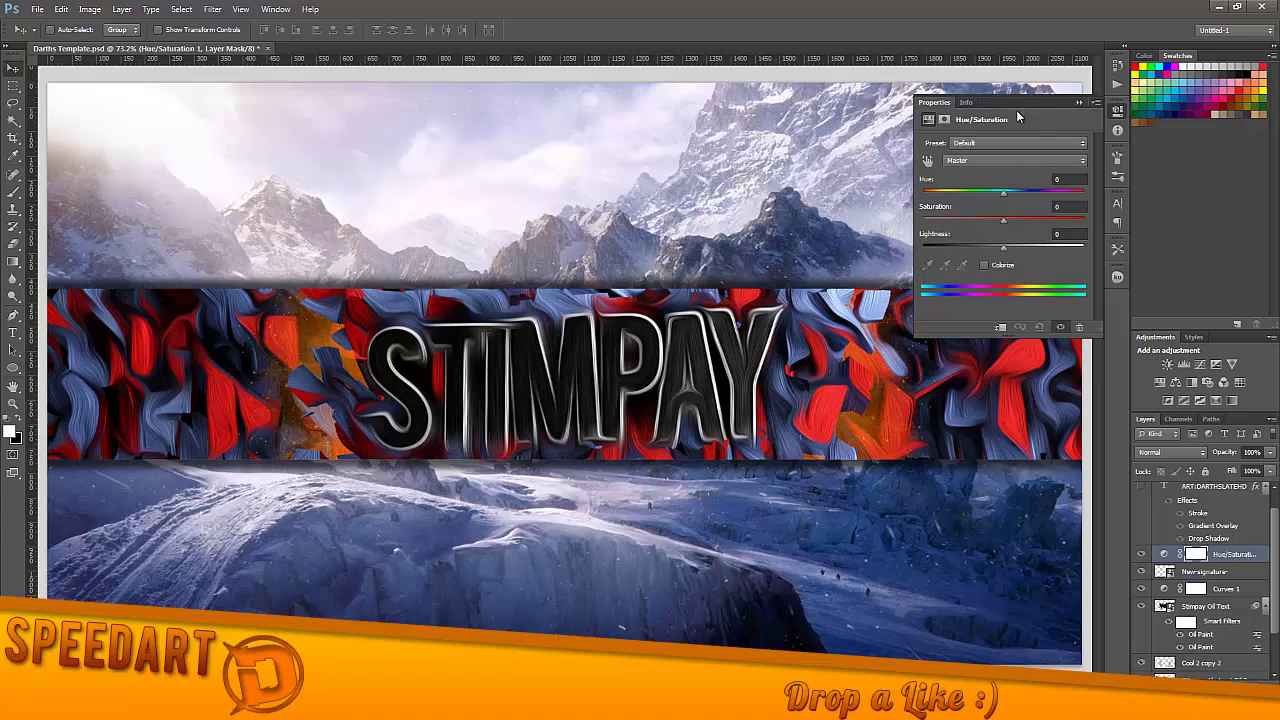
pyautogui.moveTo(1003, 191)
pyautogui.mouseDown()
pyautogui.moveTo(1090, 207)
pyautogui.moveTo(955, 211)
pyautogui.moveTo(969, 214)
pyautogui.moveTo(937, 225)
pyautogui.moveTo(1062, 125)
pyautogui.mouseUp()
pyautogui.click(1079, 102)
pyautogui.rightClick(1143, 562)
pyautogui.click(1185, 251)
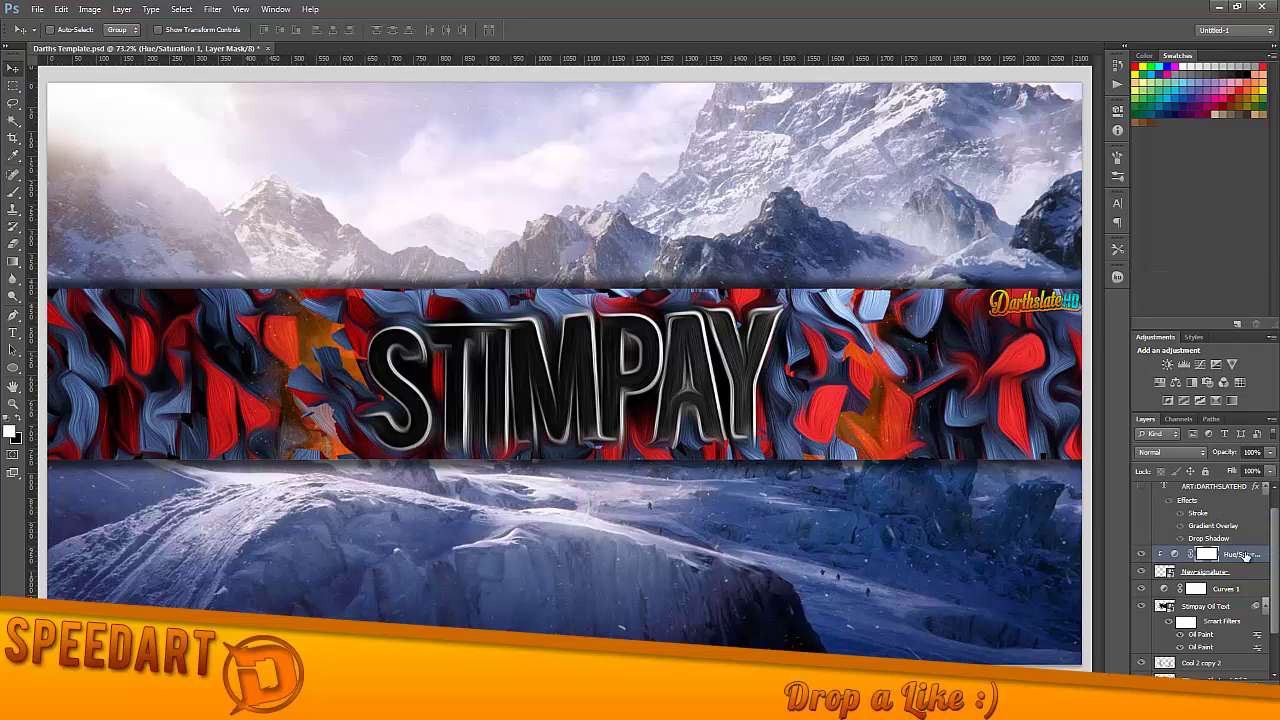
# - Set the signature's Hue/Saturation adjustment to hue +1, saturation +97 and lightness -1
pyautogui.doubleClick(1245, 556)
pyautogui.moveTo(991, 100); pyautogui.dragTo(591, 123)
pyautogui.moveTo(640, 219); pyautogui.dragTo(672, 225)
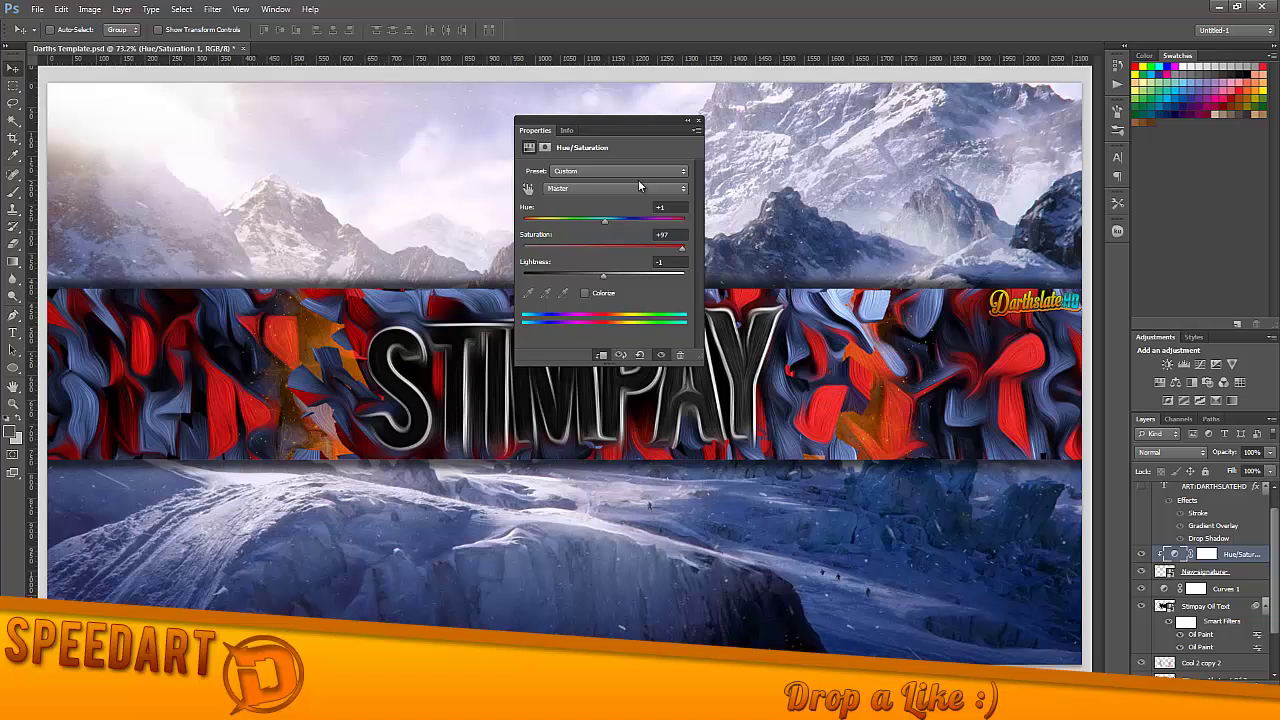
pyautogui.click(698, 121)
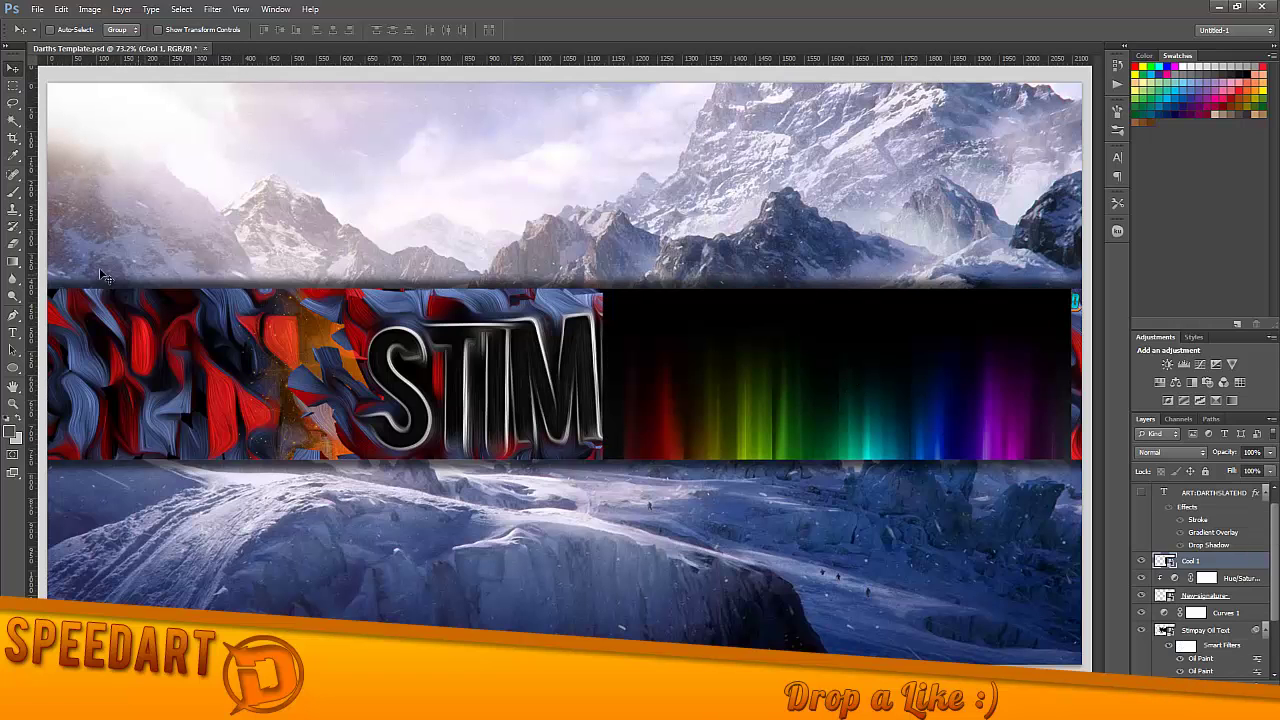
# - Rasterize the Cool 1 rainbow light texture and erase its black background over the banner strip
pyautogui.click(606, 268)
pyautogui.moveTo(640, 300)
pyautogui.mouseDown()
pyautogui.moveTo(818, 310)
pyautogui.moveTo(388, 208)
pyautogui.mouseUp()
pyautogui.press('v')
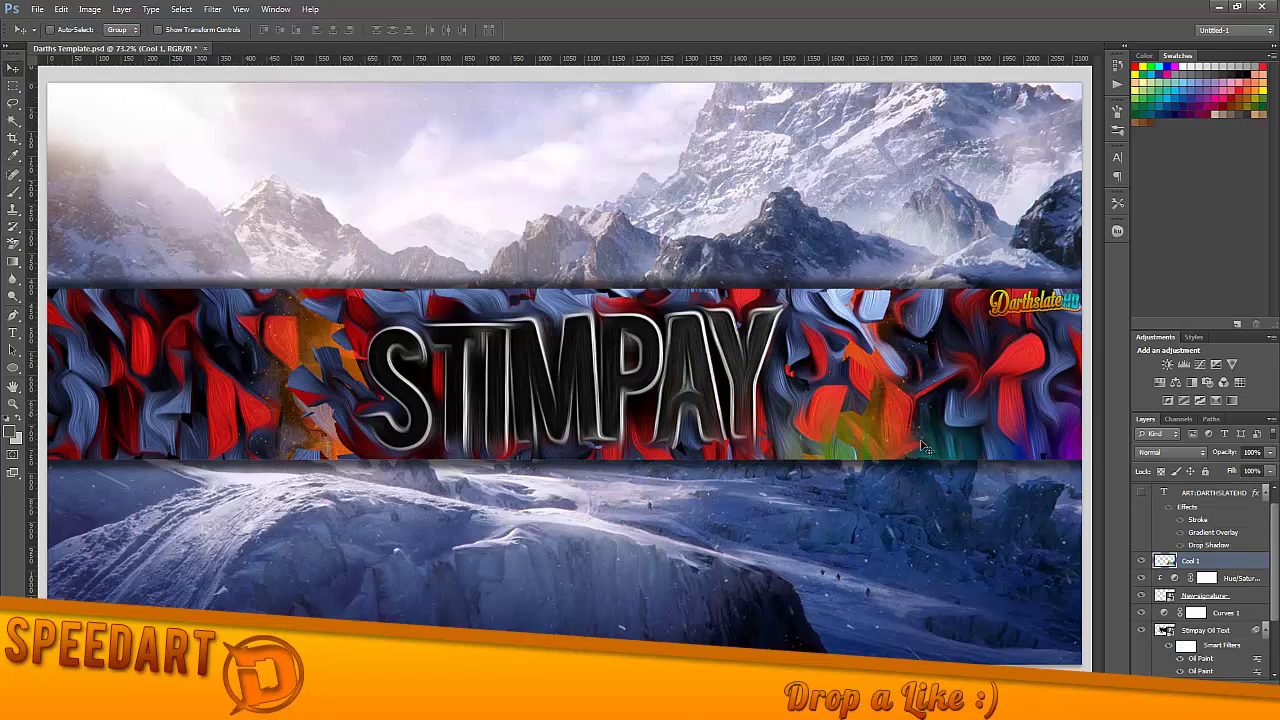
# - Duplicate the Cool 1 rainbow light texture along the banner strip's lower edge and merge the copies into one layer
pyautogui.keyDown('alt'); pyautogui.moveTo(925, 448); pyautogui.dragTo(560, 410); pyautogui.keyUp('alt')
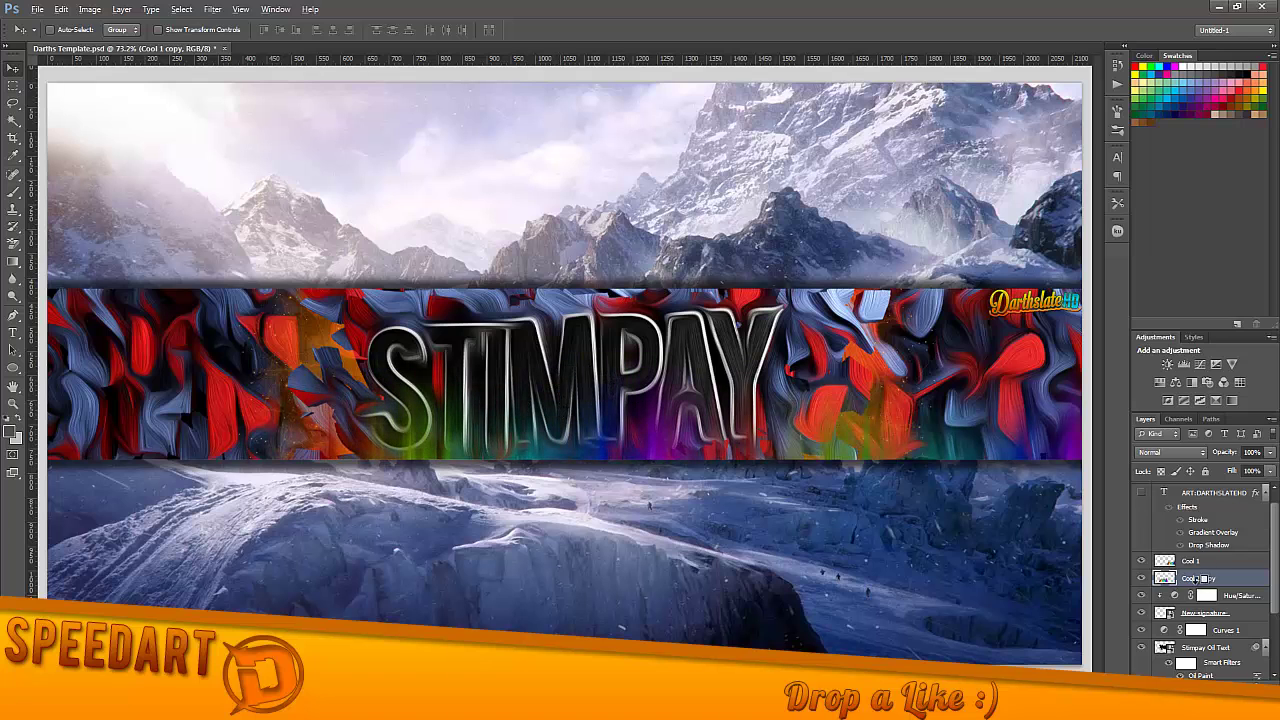
pyautogui.keyDown('alt'); pyautogui.moveTo(480, 440); pyautogui.dragTo(412, 455); pyautogui.keyUp('alt')
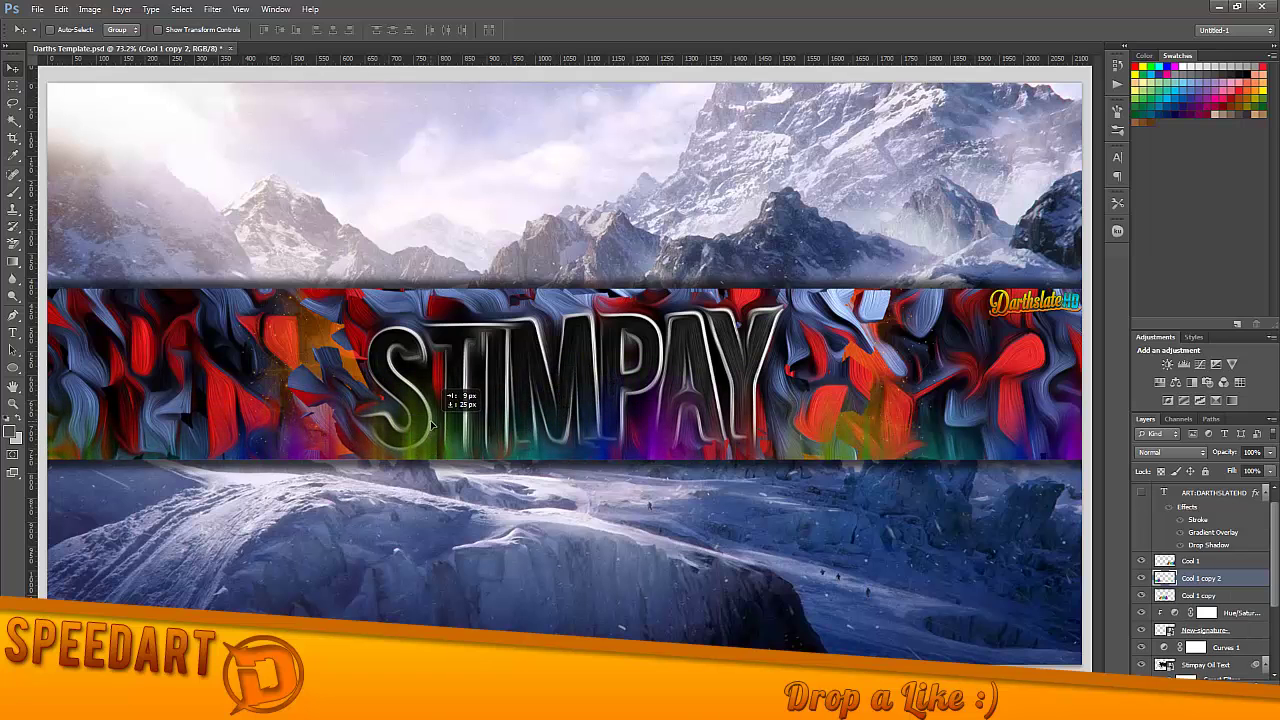
pyautogui.click(1169, 391)
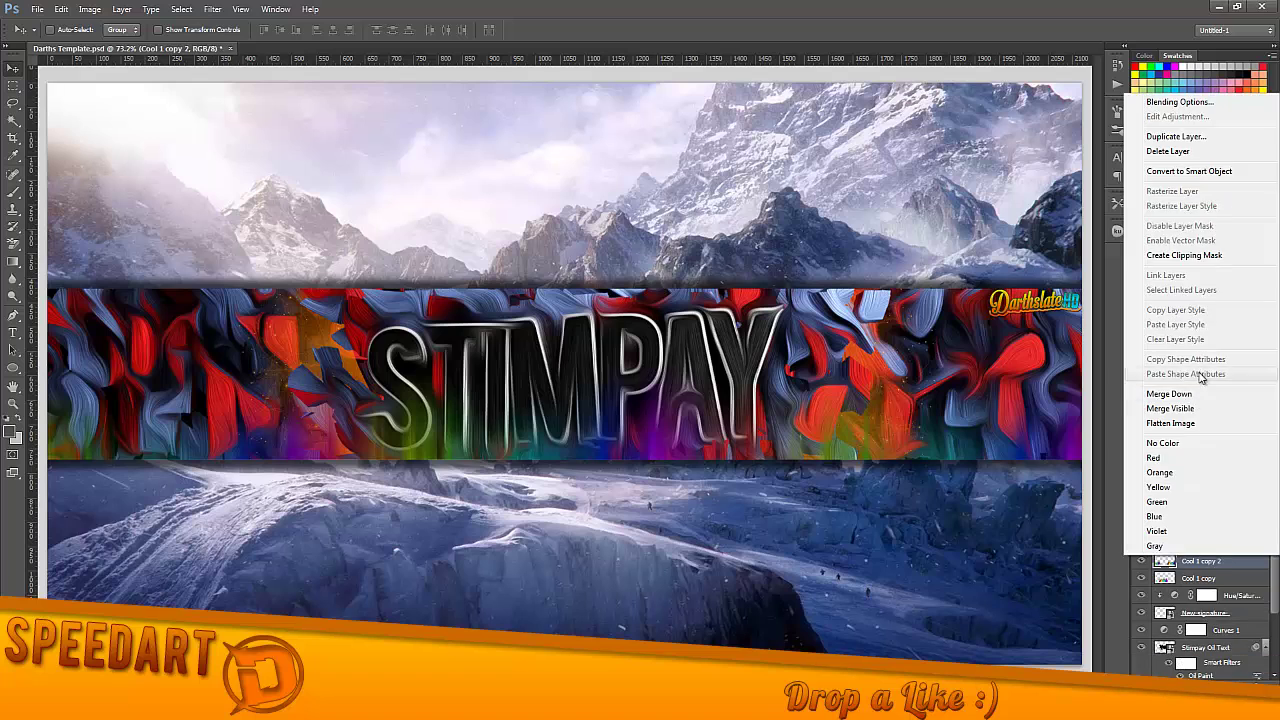
pyautogui.moveTo(854, 312); pyautogui.dragTo(856, 345)
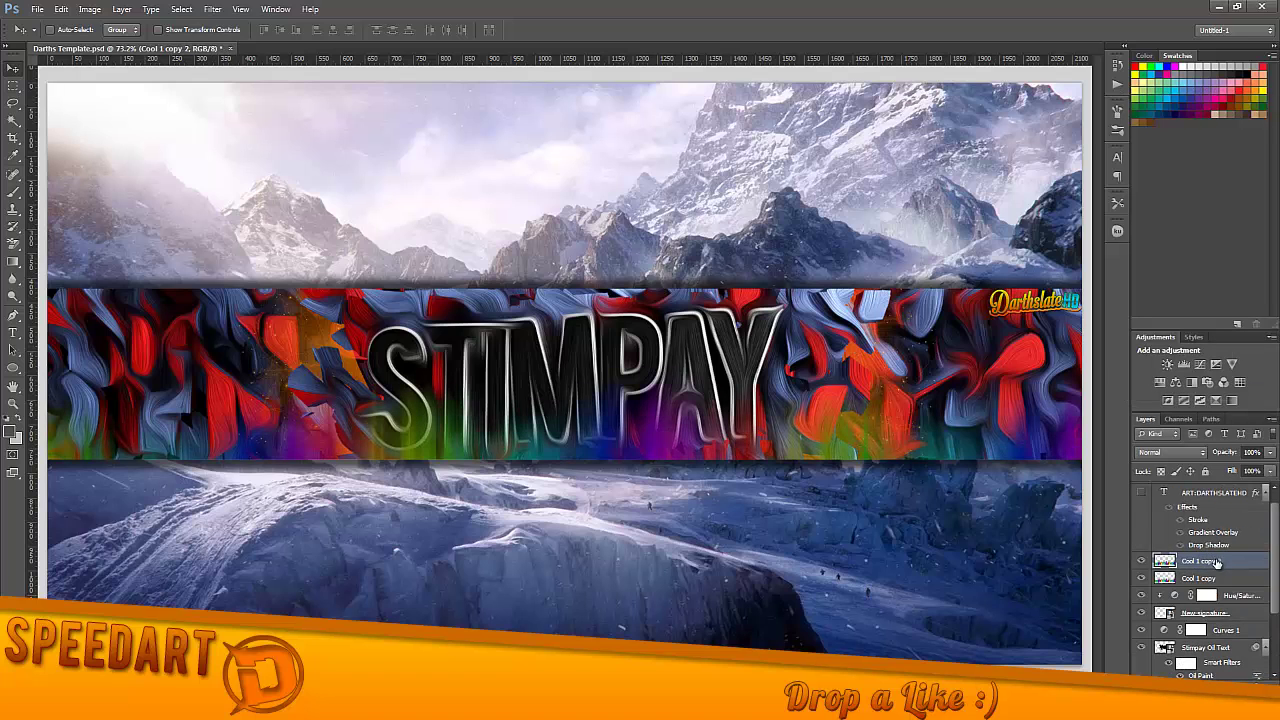
# - Set the hue of the merged rainbow light texture to +180
pyautogui.hotkey('ctrl', 'u')
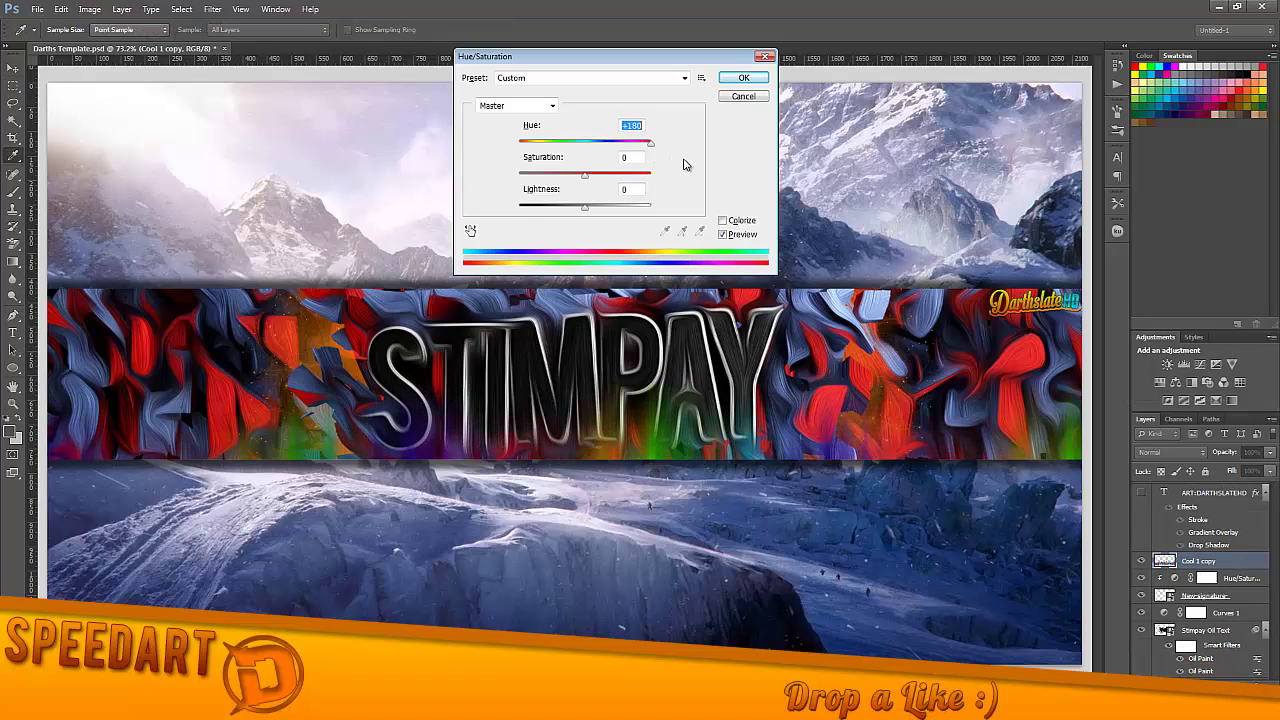
pyautogui.press('Return')
# - Add a new layer above the merged light texture and fill it with light blue
pyautogui.hotkey('ctrl', 'shift', 'alt', 'n')
pyautogui.press('i')
pyautogui.click(11, 432)
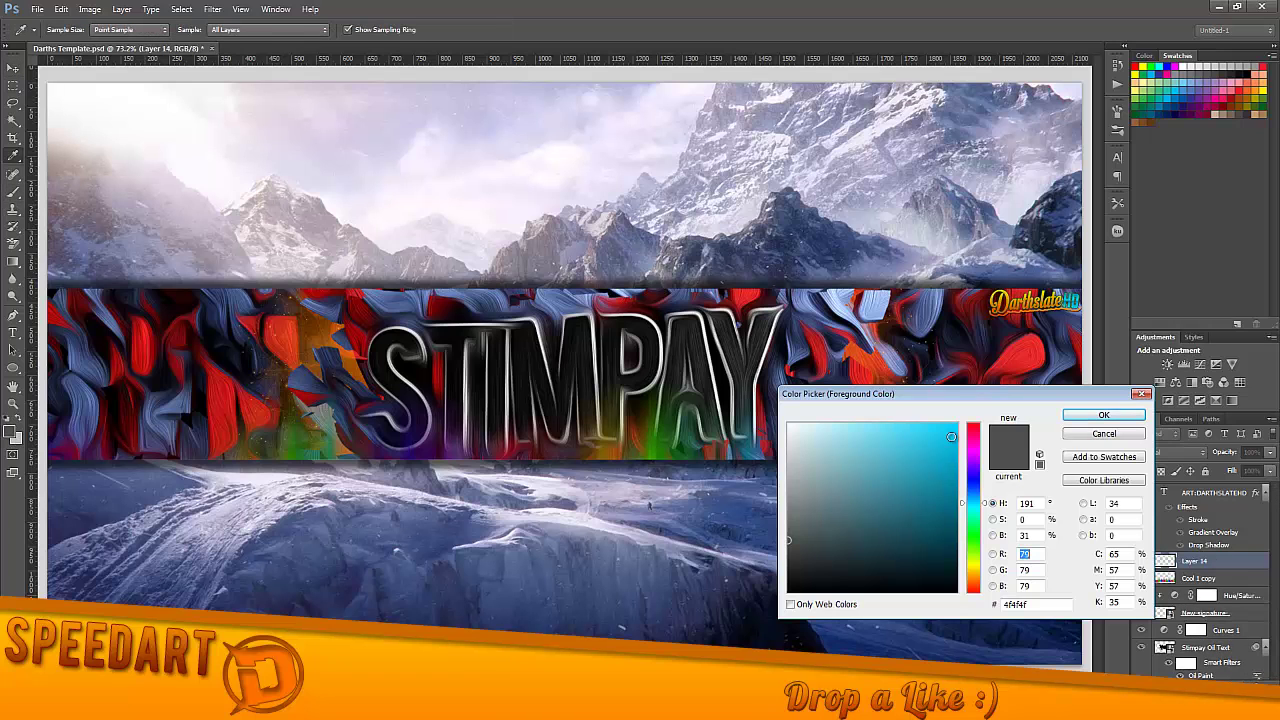
pyautogui.press('Return')
pyautogui.hotkey('alt', 'BackSpace')
pyautogui.press('v')
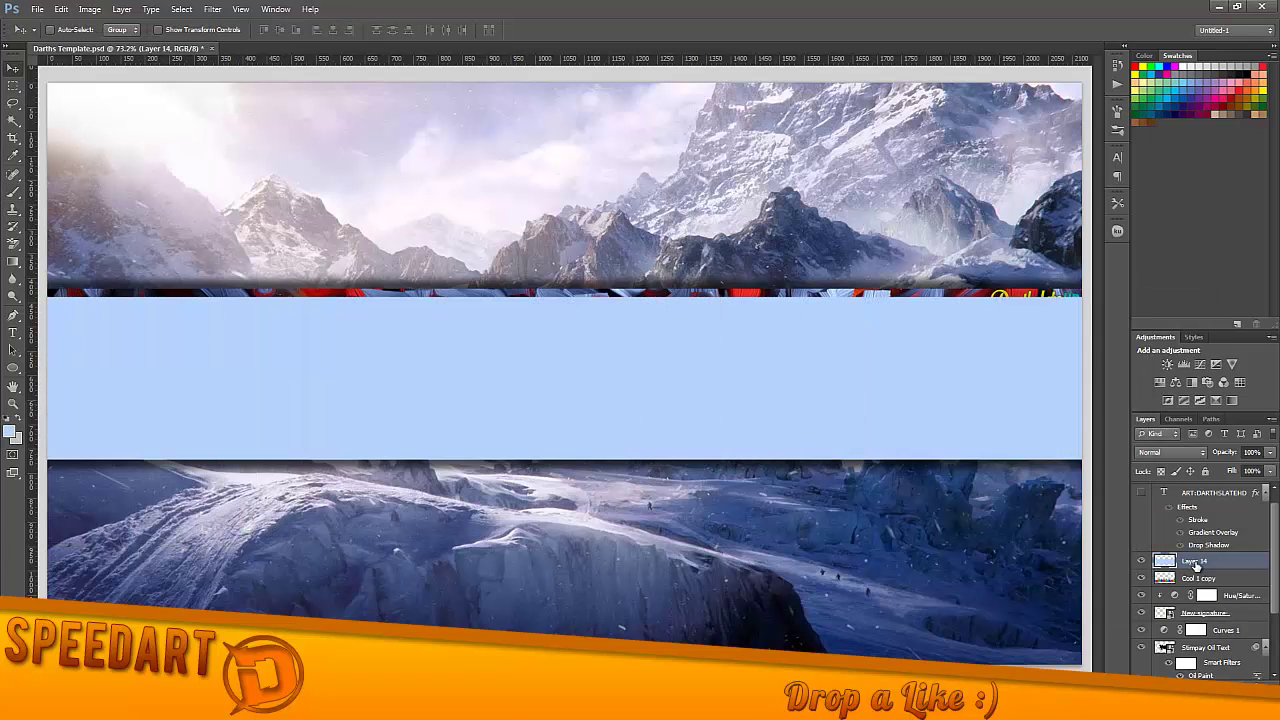
# - Clip the light blue fill layer to the Cool 1 copy texture and merge it down
pyautogui.rightClick(1200, 561)
pyautogui.click(1178, 262)
pyautogui.rightClick(1200, 561)
pyautogui.click(1178, 400)
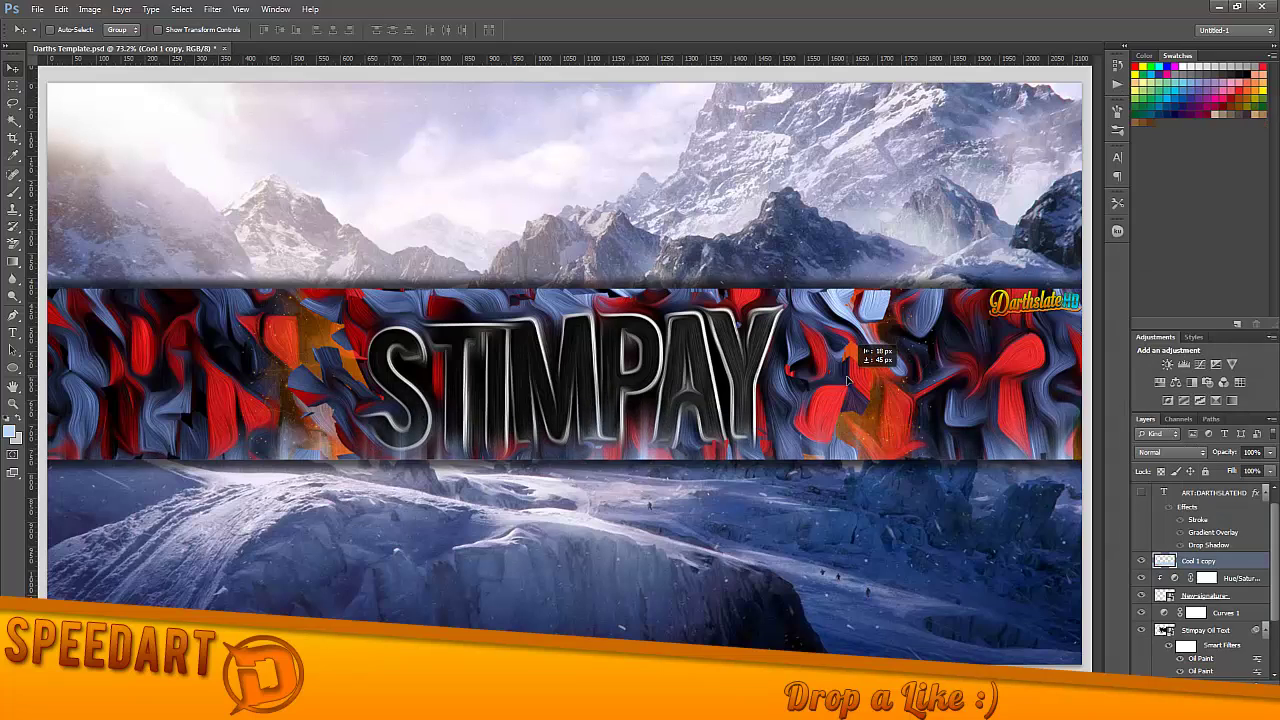
# - Reduce the opacity of the orange Cool 2 copy 2 texture behind the text and shift its hue to teal
pyautogui.keyDown('alt'); pyautogui.moveTo(1200, 561); pyautogui.dragTo(1200, 630); pyautogui.keyUp('alt')
pyautogui.click(1270, 452)
pyautogui.moveTo(1262, 467); pyautogui.dragTo(1247, 494)
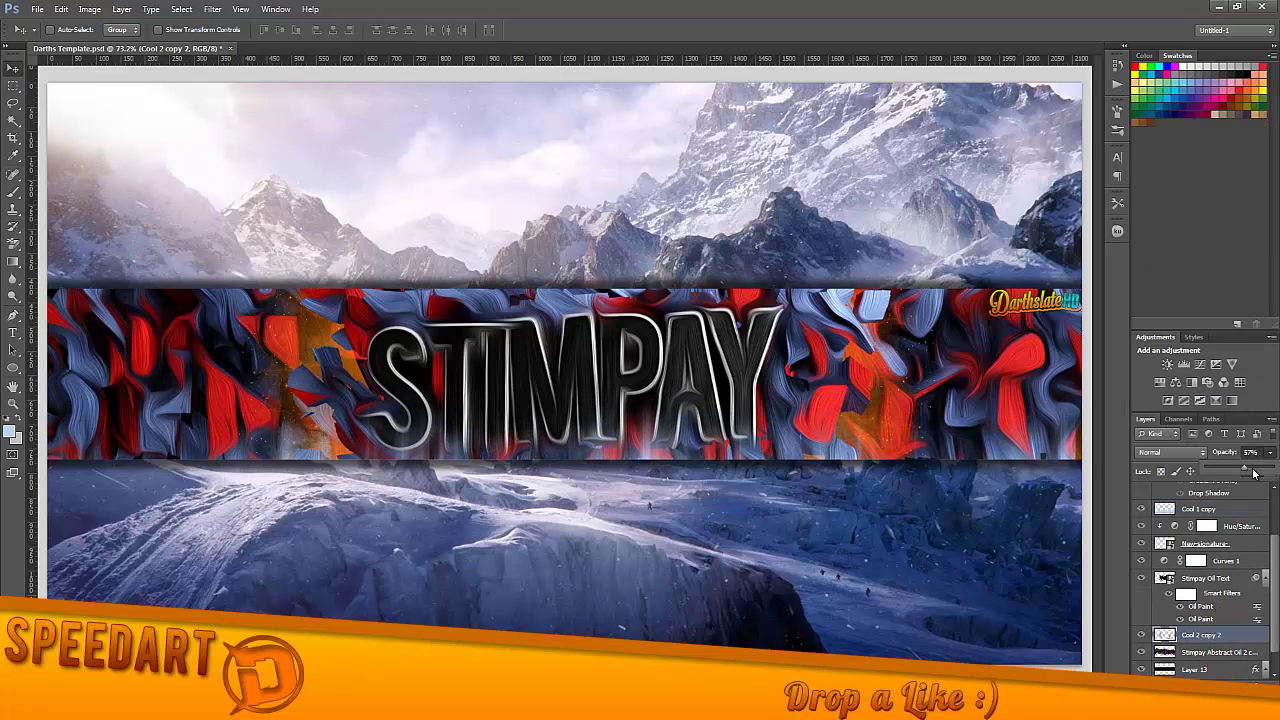
pyautogui.hotkey('ctrl', 'u')
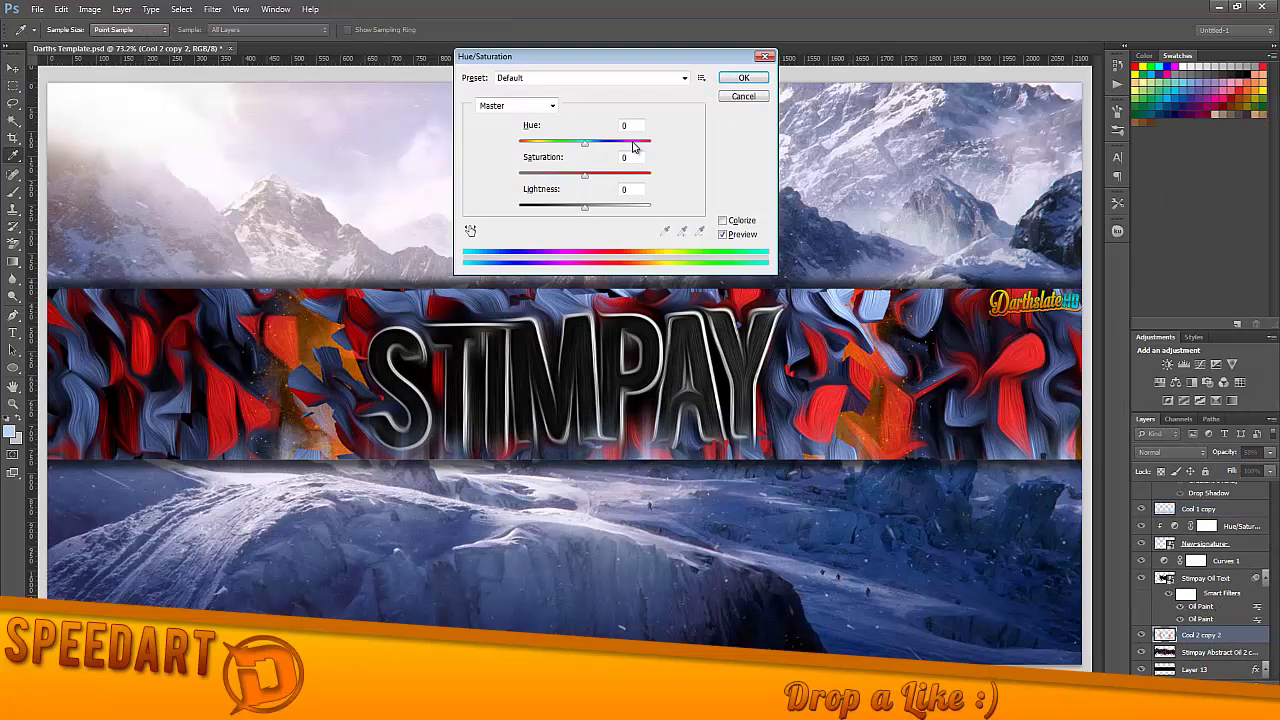
pyautogui.moveTo(631, 143)
pyautogui.mouseDown()
pyautogui.moveTo(688, 160)
pyautogui.moveTo(634, 163)
pyautogui.moveTo(646, 176)
pyautogui.moveTo(651, 140)
pyautogui.mouseUp()
pyautogui.click(743, 77)
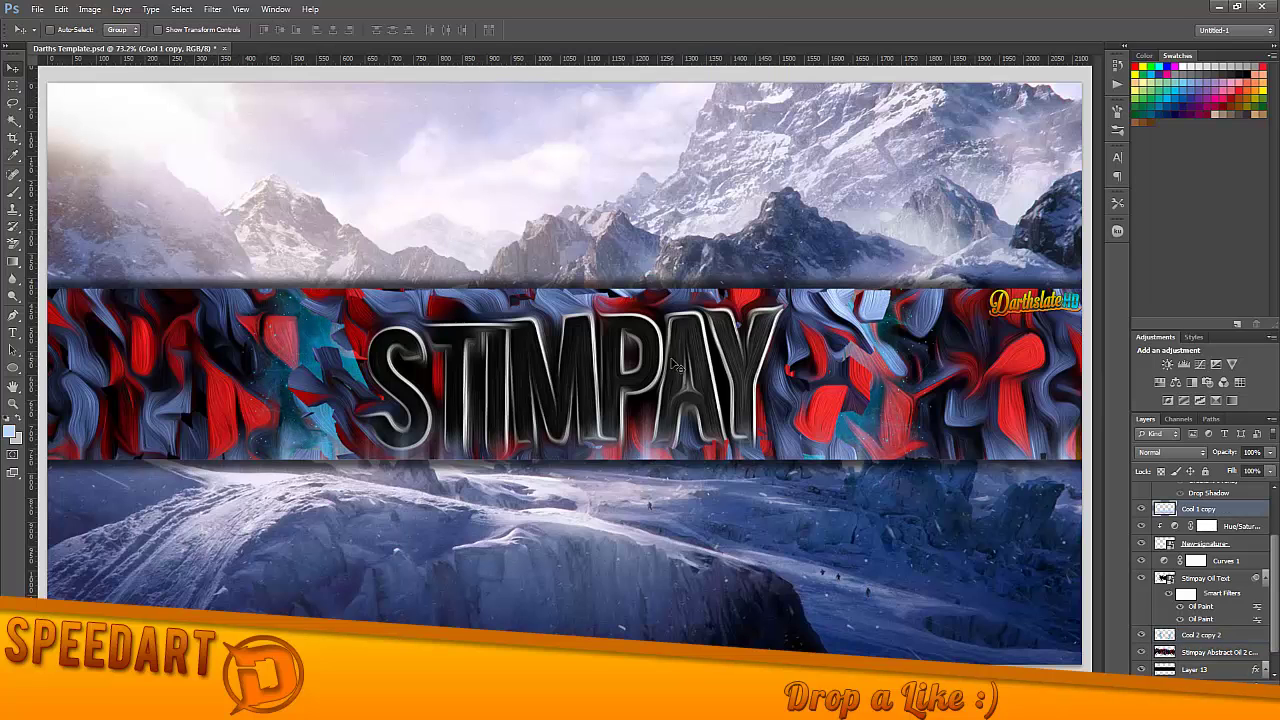
# - Duplicate the light blue Cool 1 copy texture, rotate the duplicate 180° and move it to the banner strip's upper edge
pyautogui.hotkey('ctrl', 'j')
pyautogui.click(61, 9)
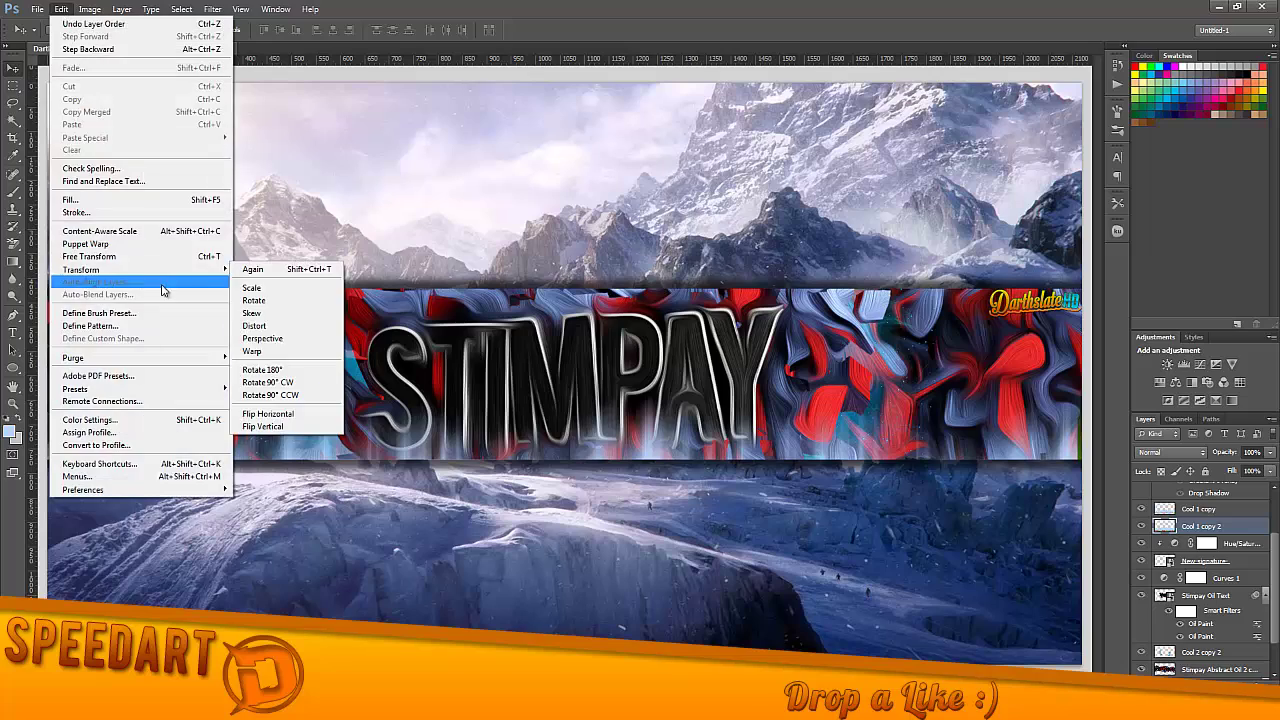
pyautogui.click(290, 414)
pyautogui.hotkey('ctrl', 'z')
pyautogui.click(61, 9)
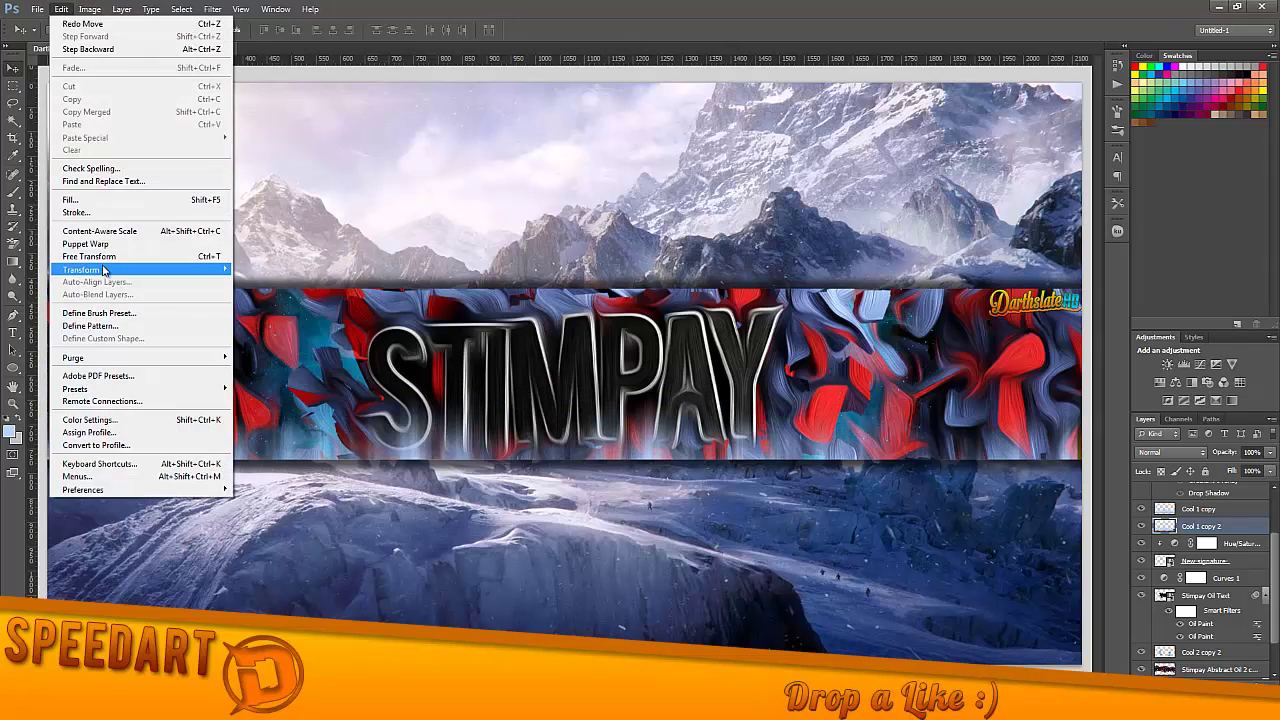
pyautogui.moveTo(86, 266)
pyautogui.click(290, 368)
pyautogui.moveTo(483, 234); pyautogui.dragTo(485, 312)
pyautogui.scroll(2, 1234, 588)
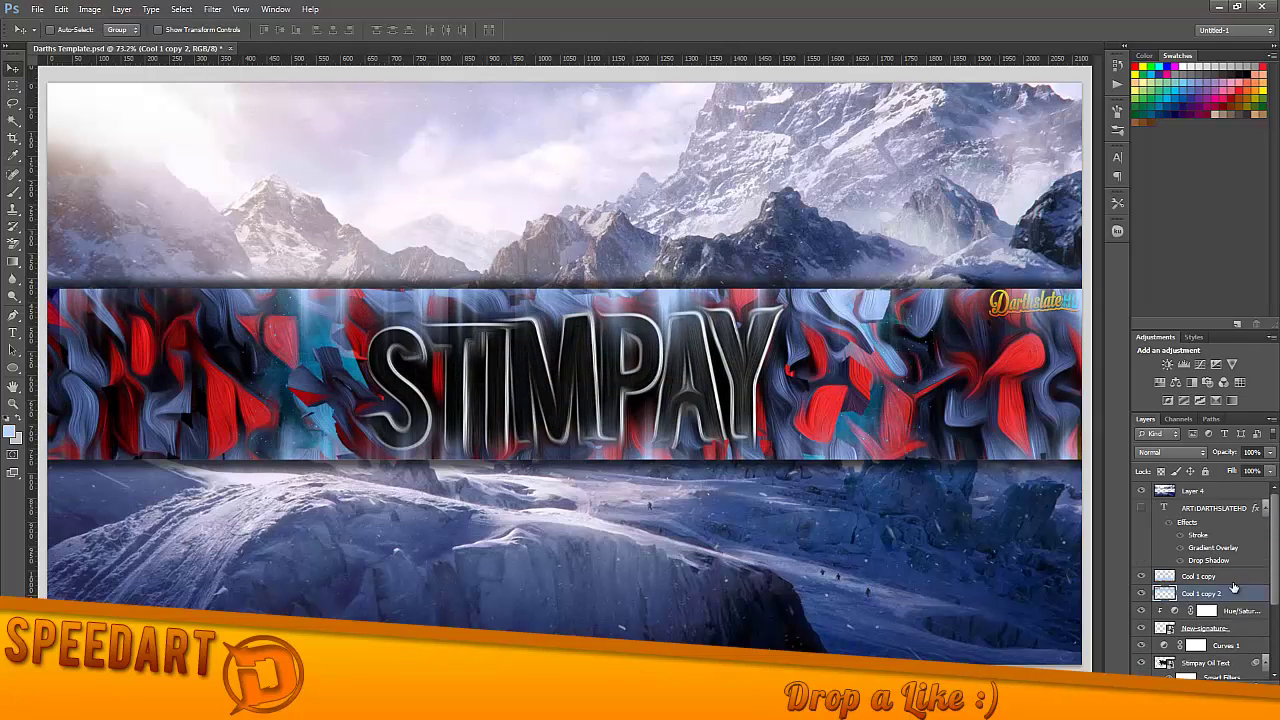
# - Move the New-signature layer above both light blue texture layers and hide the Hue/Saturation adjustment it was clipped with
pyautogui.moveTo(1210, 550); pyautogui.dragTo(1238, 574)
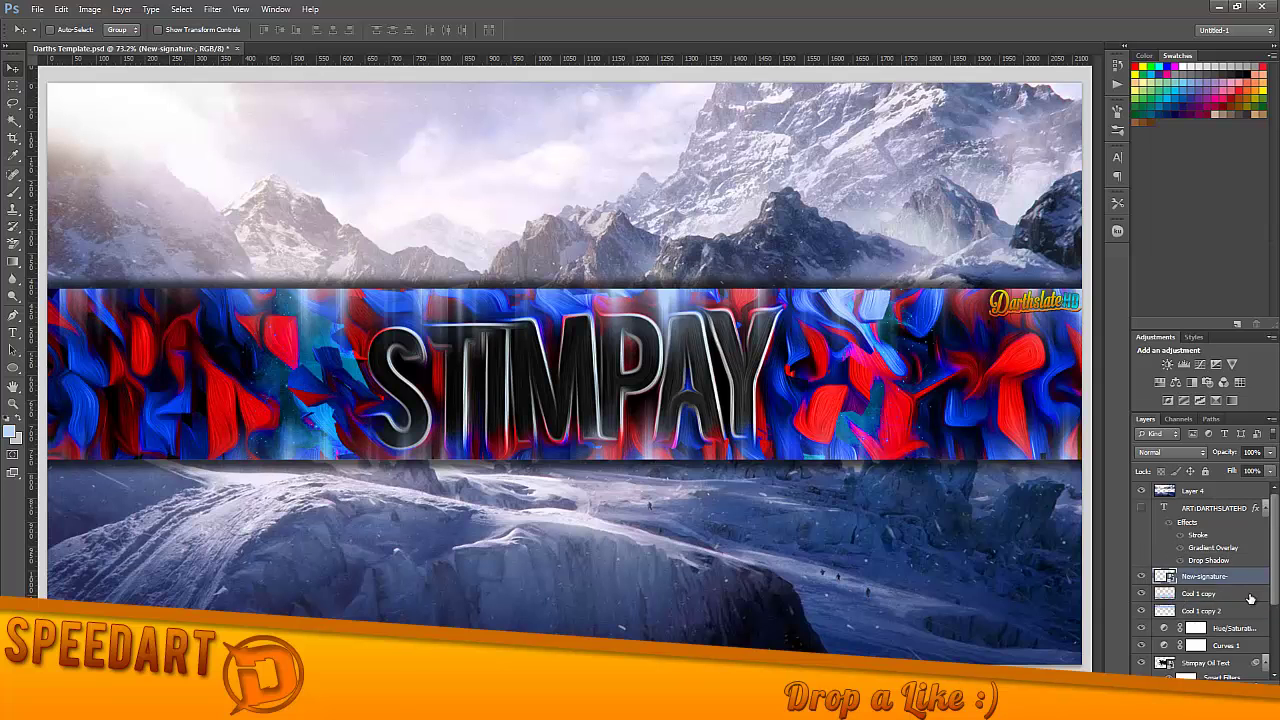
pyautogui.click(1141, 627)
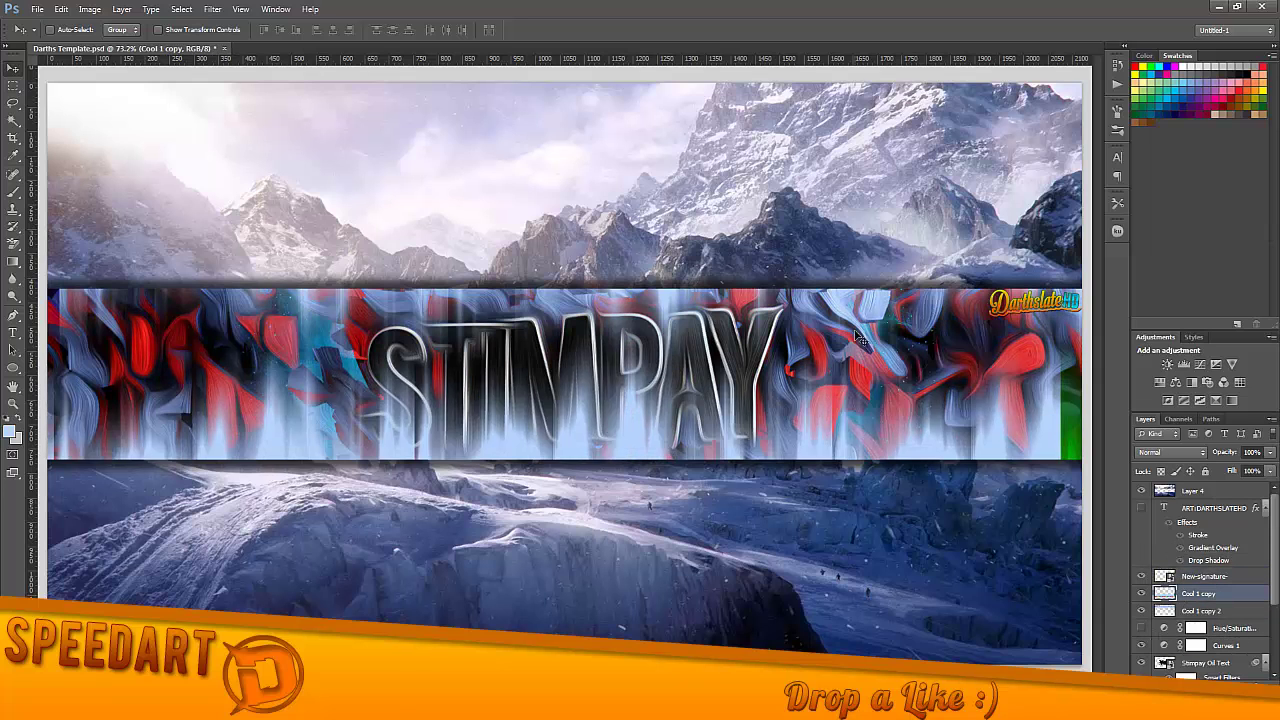
pyautogui.click(1200, 610)
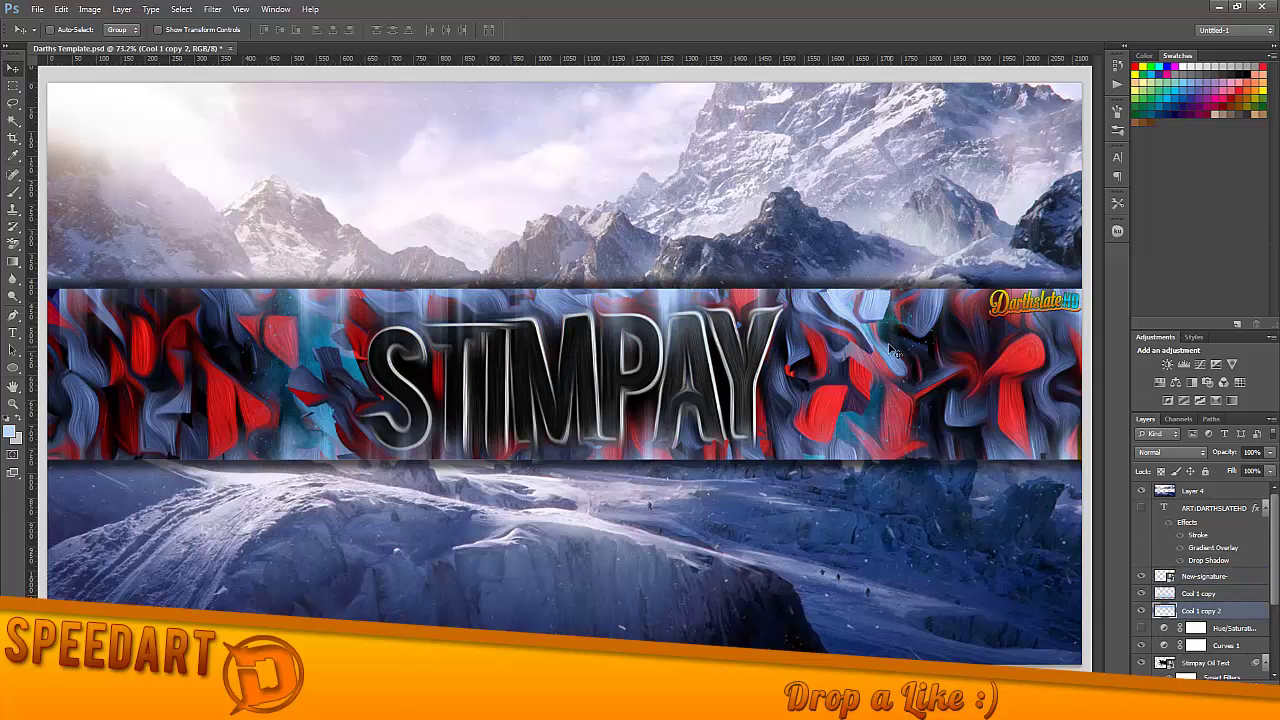
# - Show the Hue/Saturation adjustment again and shift its hue to recolour the banner strip in turquoise and golden yellow
pyautogui.click(1145, 628)
pyautogui.click(1196, 627)
pyautogui.moveTo(603, 182); pyautogui.dragTo(764, 251)
pyautogui.click(688, 79)
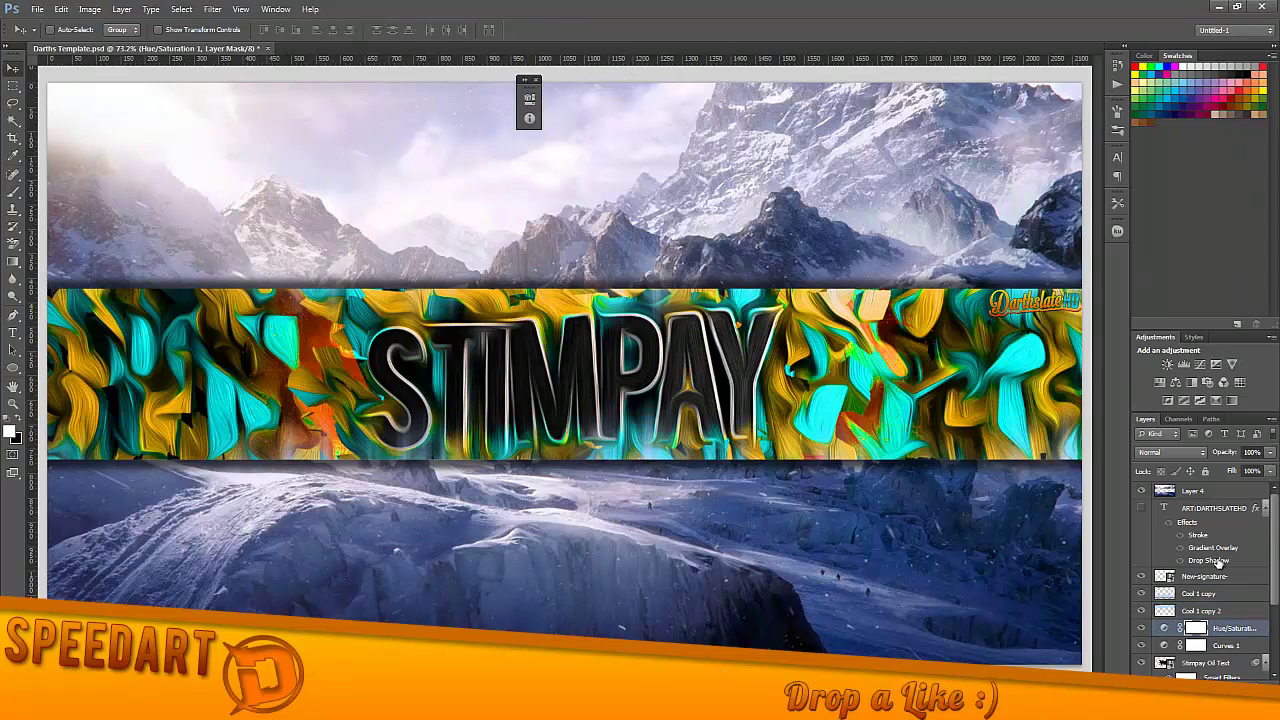